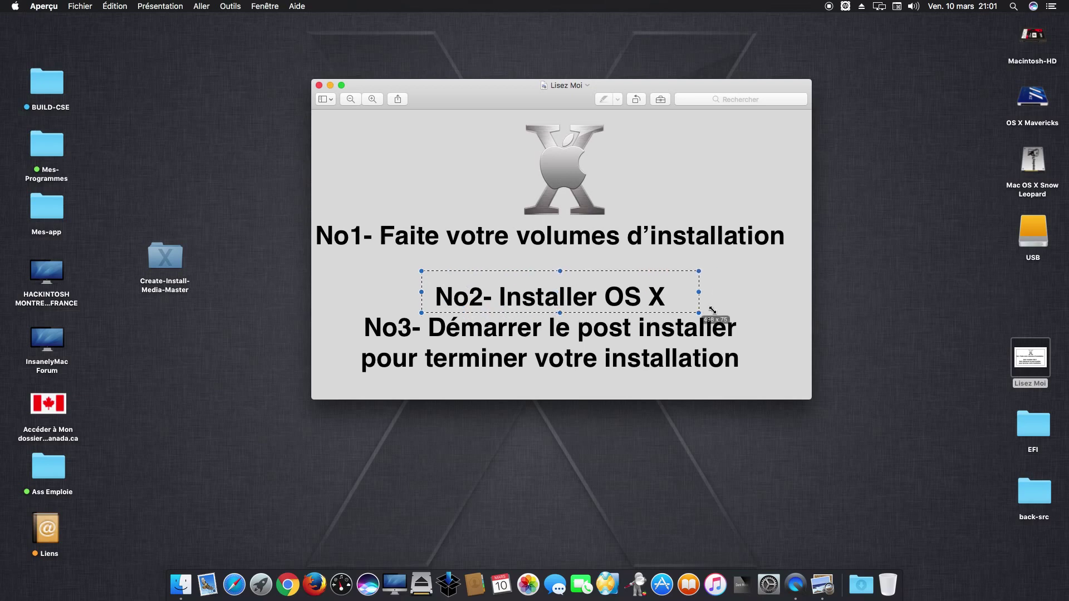
- Review installation steps No2 and No3 in the Lisez Moi document, and close the document
{"action": "left_click", "coordinate": [748, 314]}
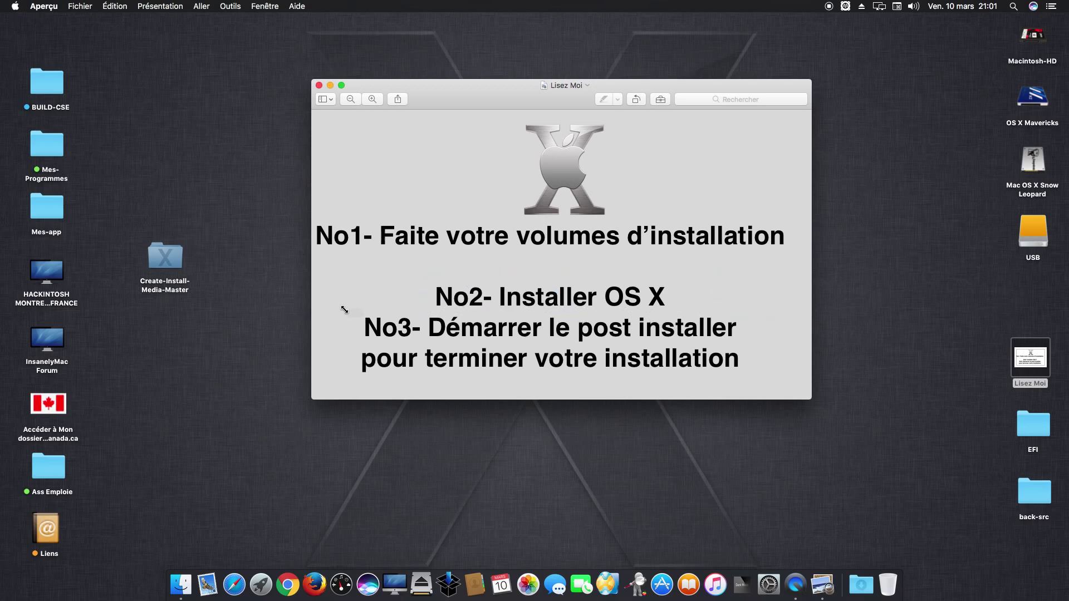
{"action": "left_click_drag", "start_coordinate": [342, 306], "coordinate": [768, 393]}
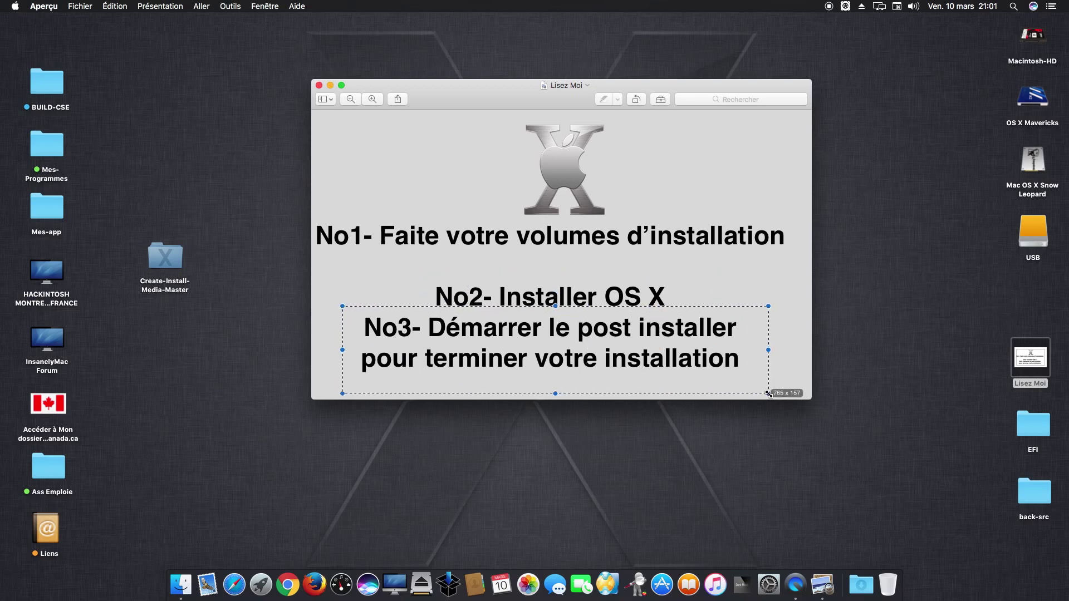
{"action": "left_click", "coordinate": [769, 361]}
{"action": "left_click", "coordinate": [319, 85]}
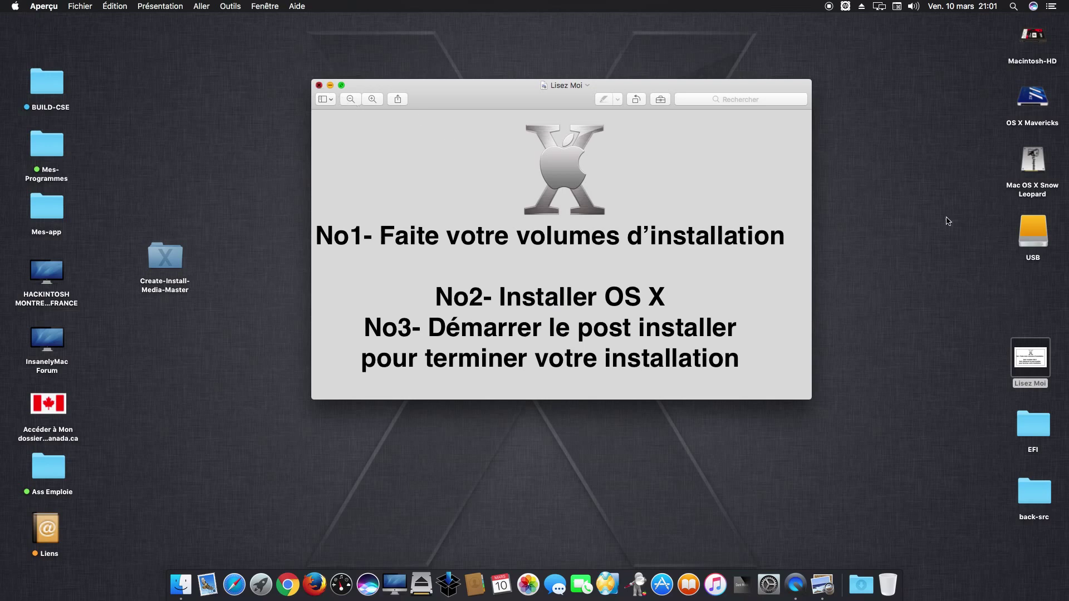
{"action": "left_click", "coordinate": [1043, 229]}
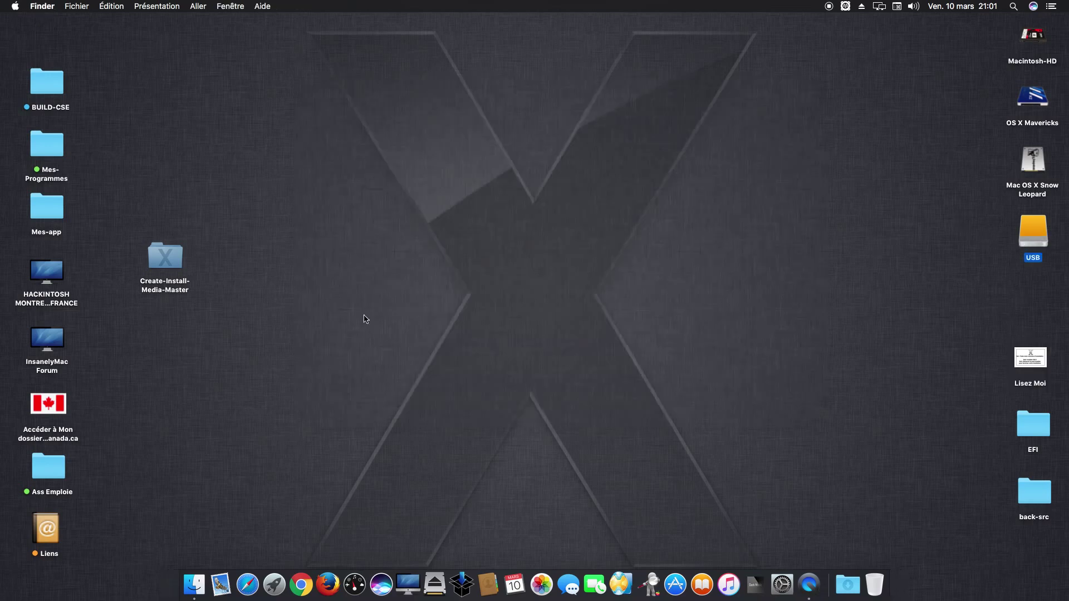
- Open the Create-Install-Media-Master folder on the desktop and move its existing Create-Install-Media.dmg to the trash
{"action": "double_click", "coordinate": [156, 264]}
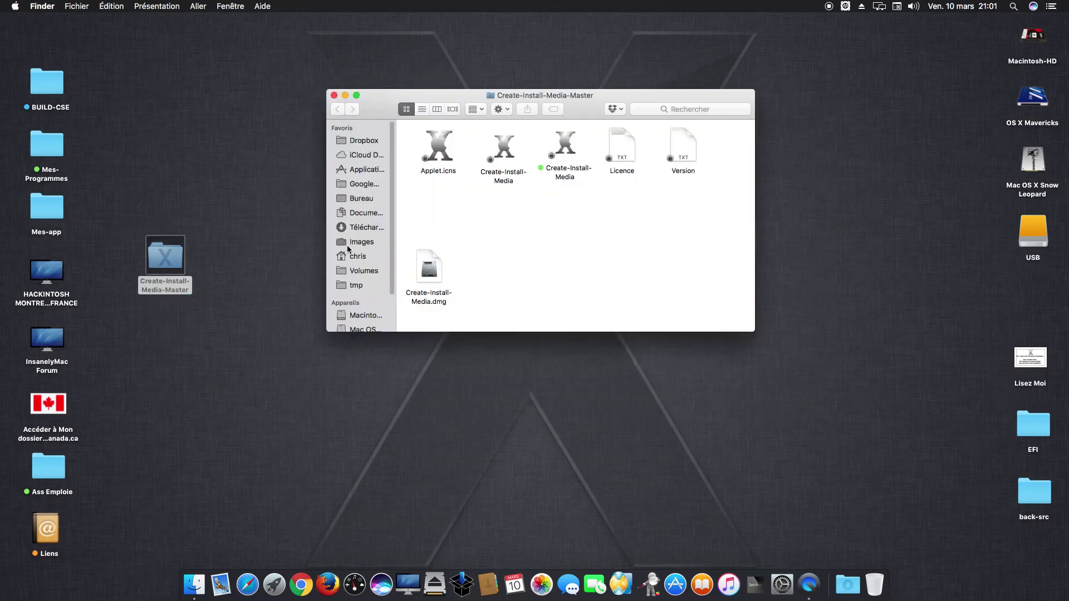
{"action": "right_click", "coordinate": [432, 279]}
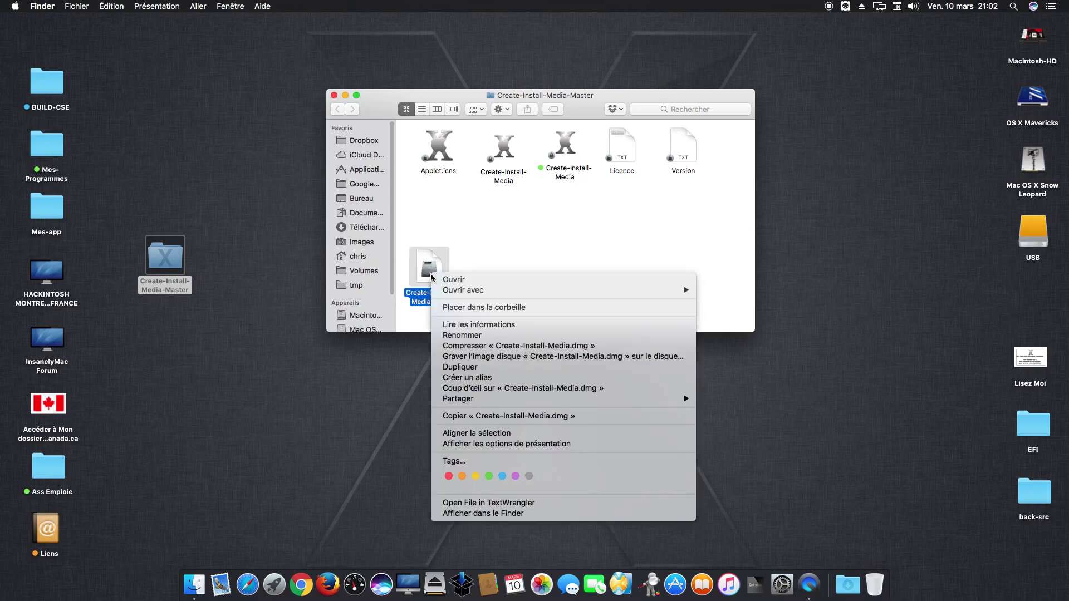
{"action": "left_click", "coordinate": [461, 304]}
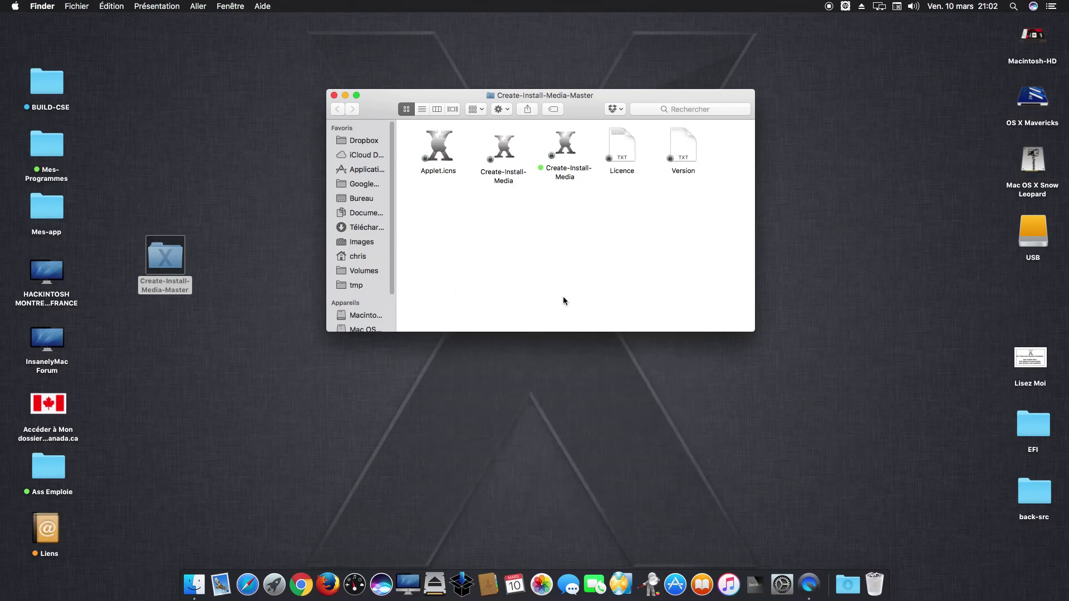
- Run the green-tagged Create-Install-Media command to build a new disk image, and close its Terminal window once it completes
{"action": "double_click", "coordinate": [564, 149]}
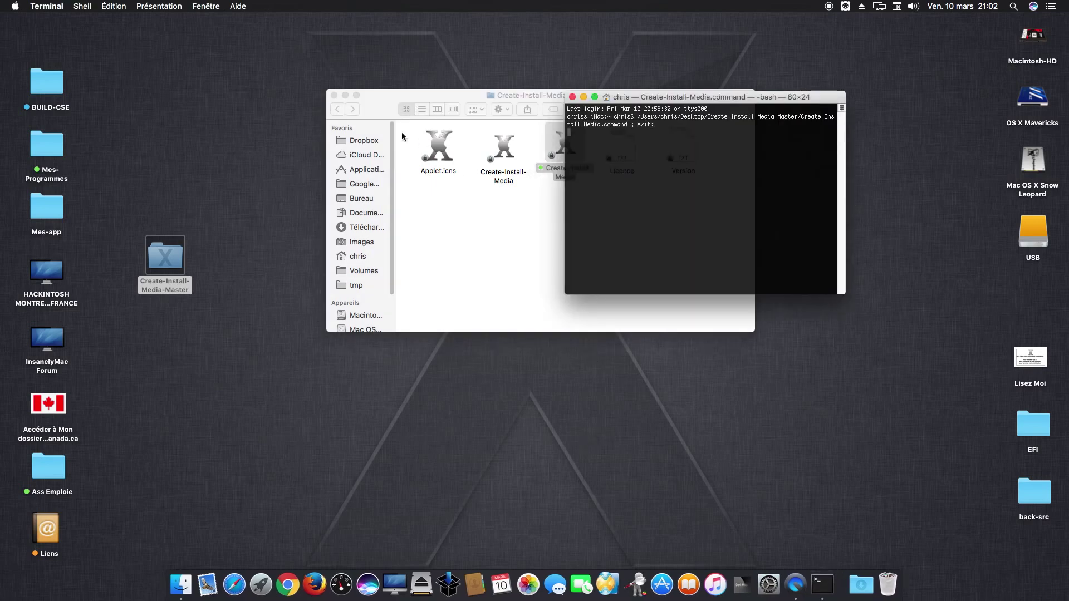
{"action": "left_click", "coordinate": [346, 95]}
{"action": "left_click_drag", "start_coordinate": [346, 95], "coordinate": [244, 63]}
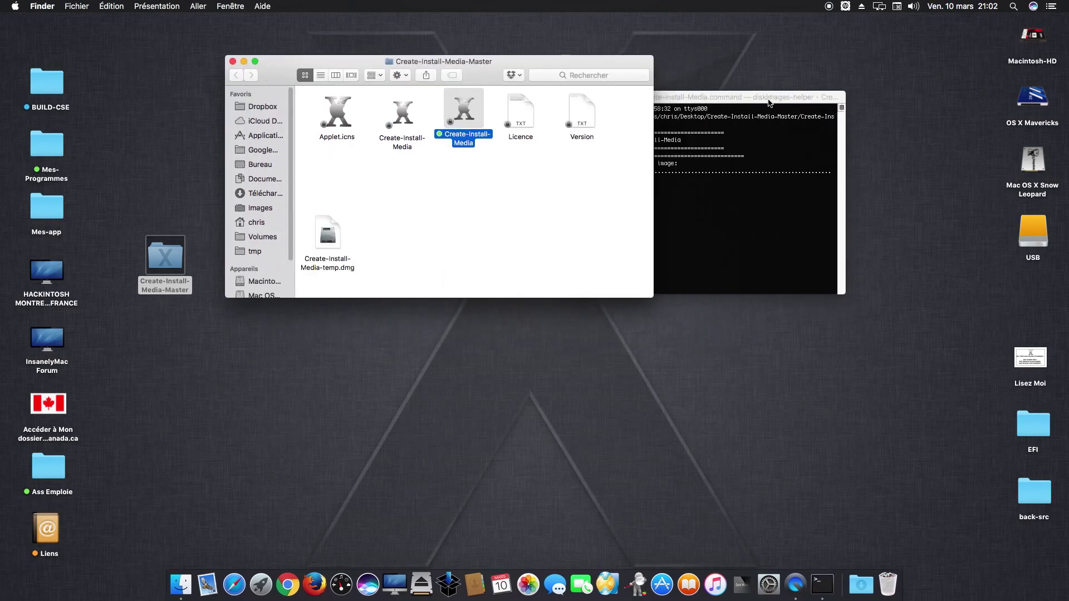
{"action": "left_click_drag", "start_coordinate": [791, 96], "coordinate": [898, 62]}
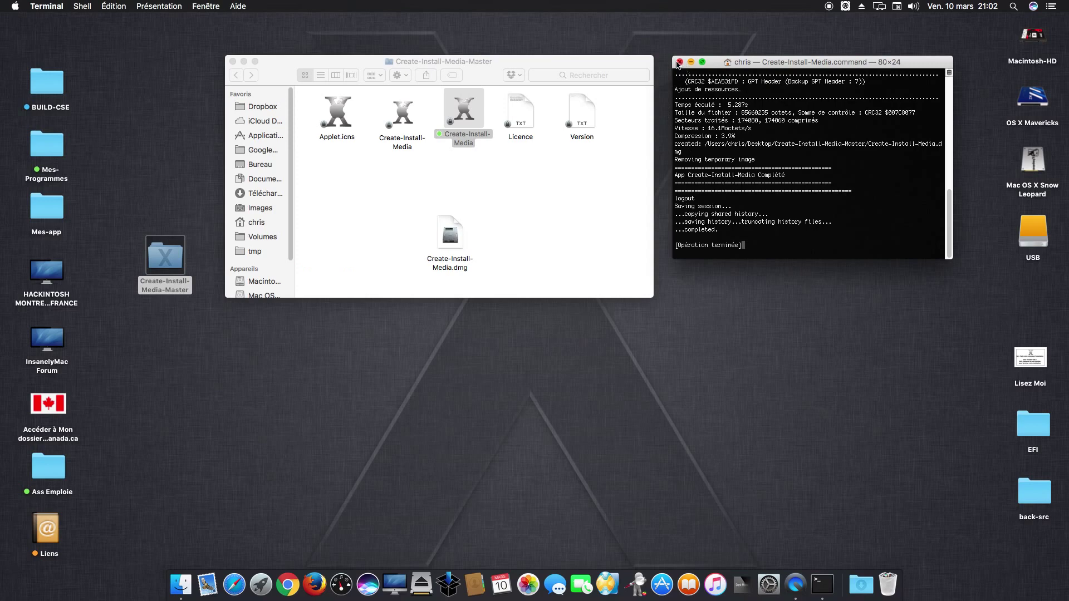
{"action": "left_click", "coordinate": [680, 62]}
- Move the new Create-Install-Media.dmg to the desktop and mount it from there, with the source folder closed
{"action": "left_click_drag", "start_coordinate": [427, 253], "coordinate": [137, 184]}
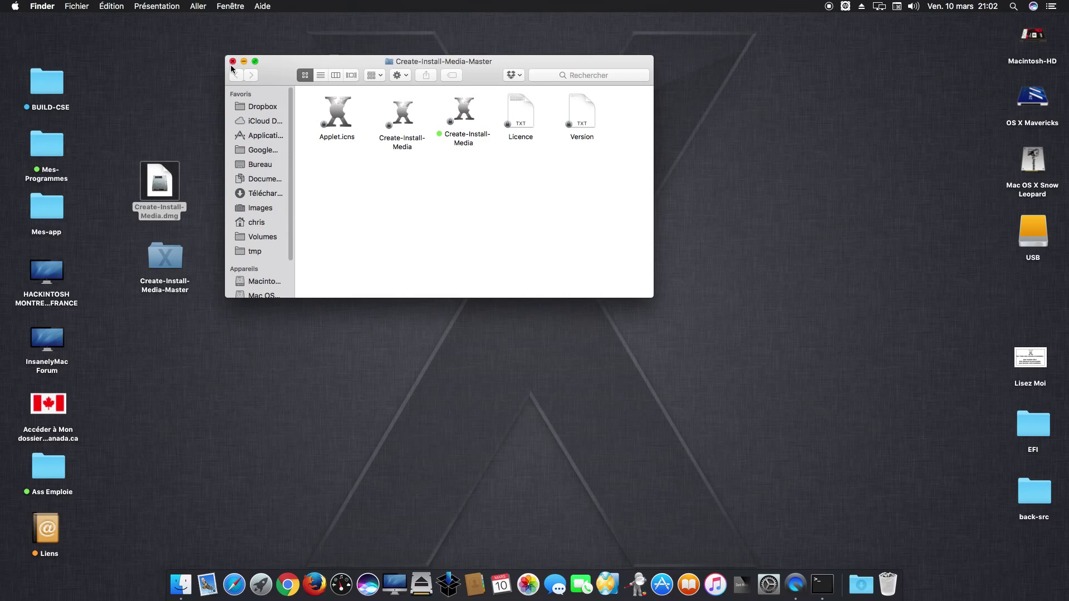
{"action": "left_click", "coordinate": [232, 61]}
{"action": "double_click", "coordinate": [162, 190]}
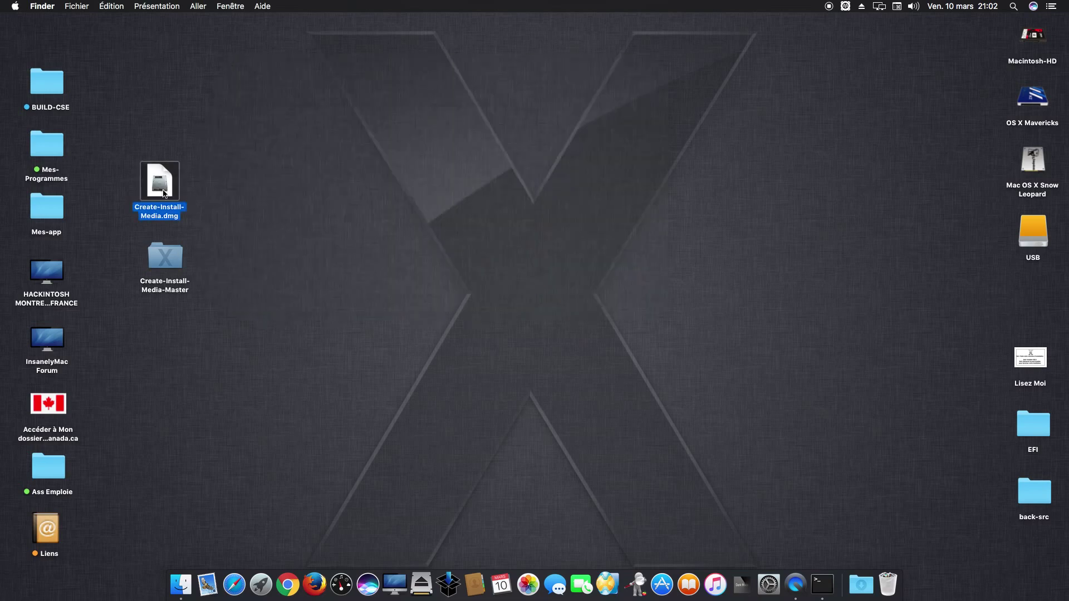
{"action": "left_click", "coordinate": [608, 204]}
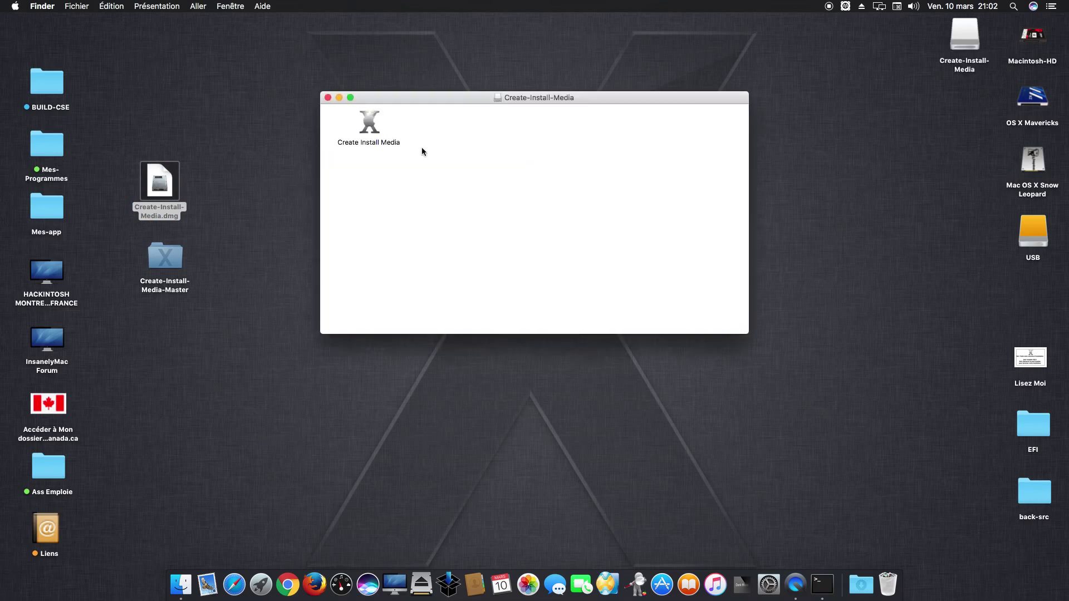
- Launch Create Install Media from the mounted image and authorize it with the account password
{"action": "double_click", "coordinate": [368, 124]}
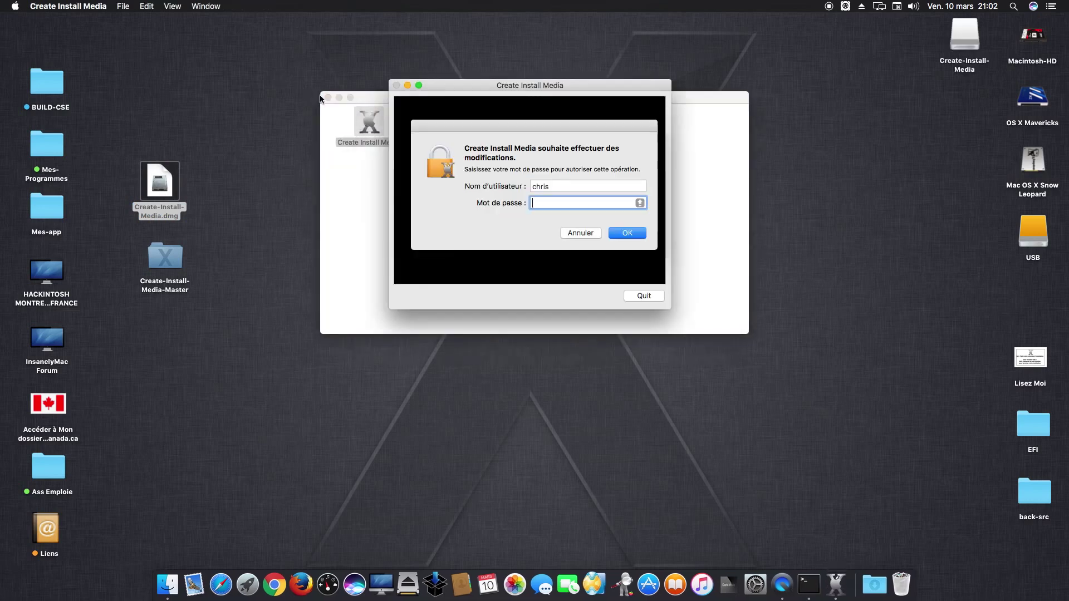
{"action": "left_click", "coordinate": [328, 98]}
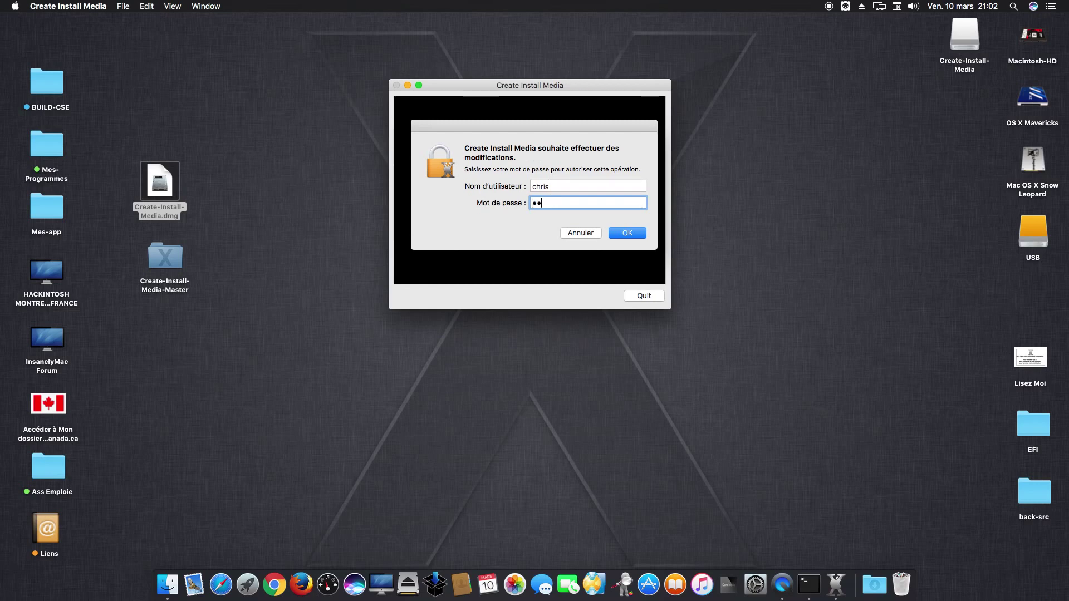
{"action": "key", "text": "Return"}
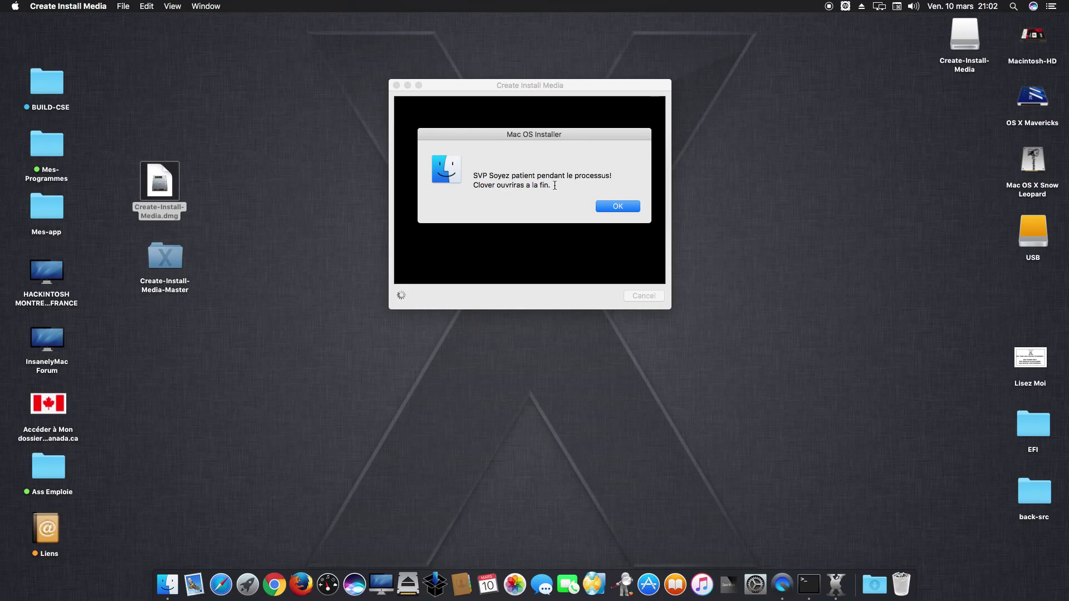
- Acknowledge the installer notice, choose the Create Install Media option and continue to Disk Utility for formatting the USB drive
{"action": "left_click_drag", "start_coordinate": [559, 188], "coordinate": [472, 174]}
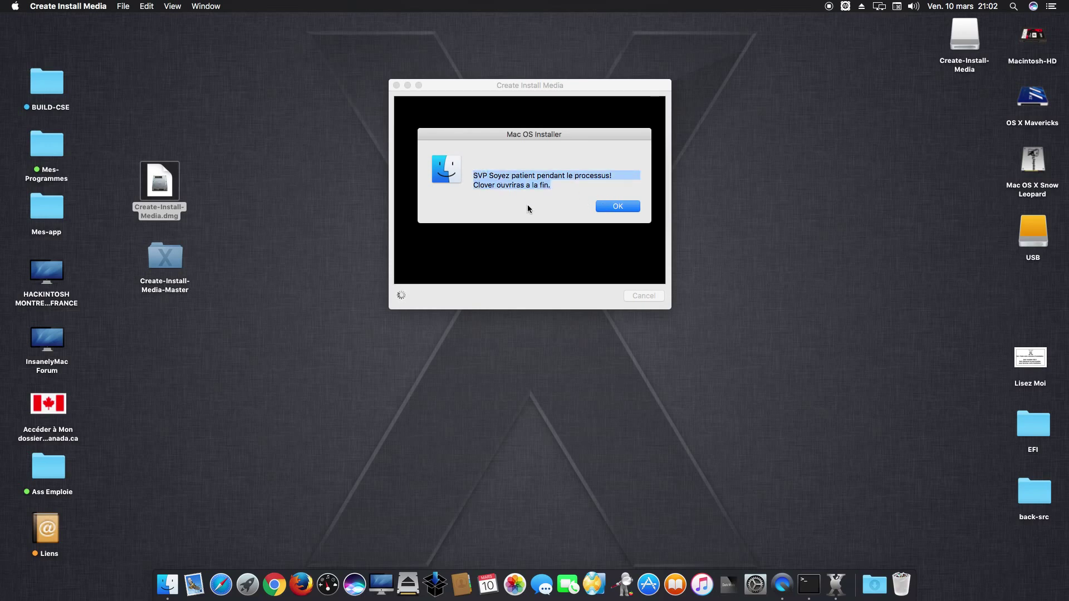
{"action": "left_click", "coordinate": [618, 209]}
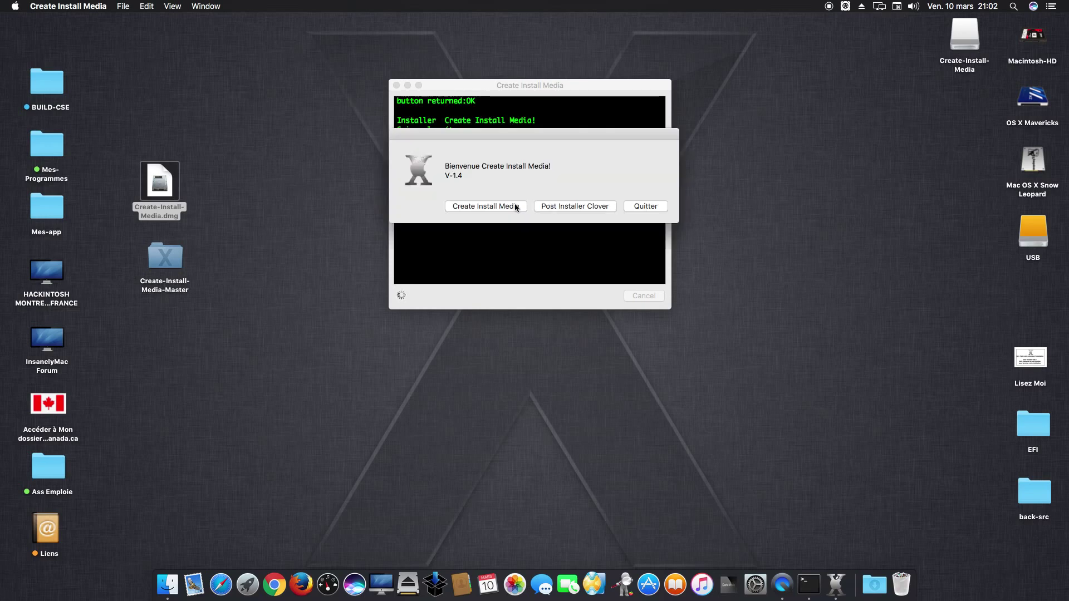
{"action": "left_click", "coordinate": [500, 205]}
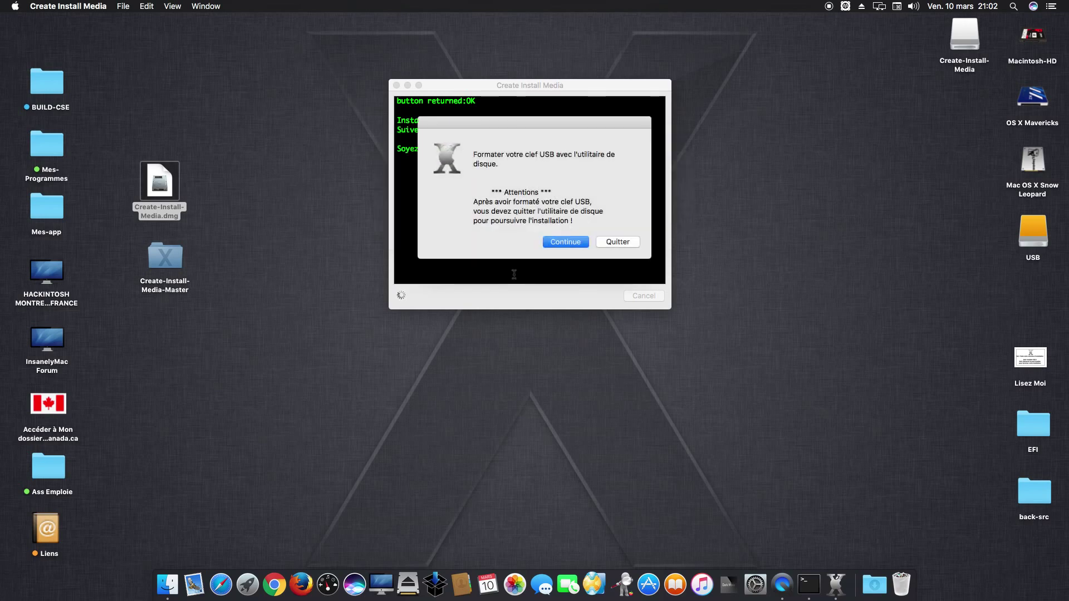
{"action": "left_click", "coordinate": [573, 246]}
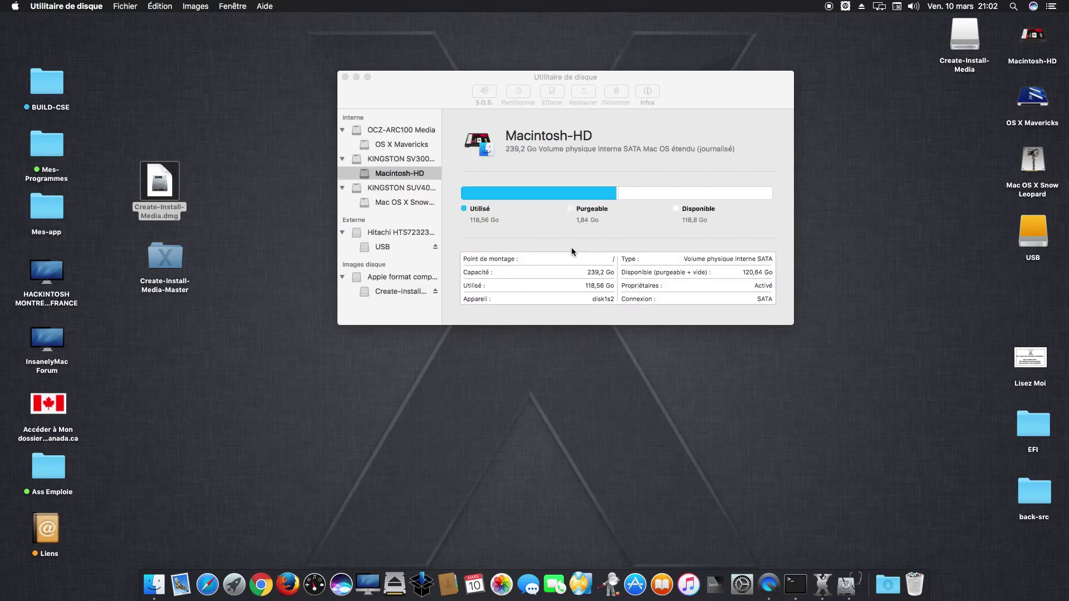
- Unmount the USB volume and prepare to erase its parent Hitachi disk with Table de partition GUID and Mac OS étendu (journalisé)
{"action": "left_click", "coordinate": [379, 249]}
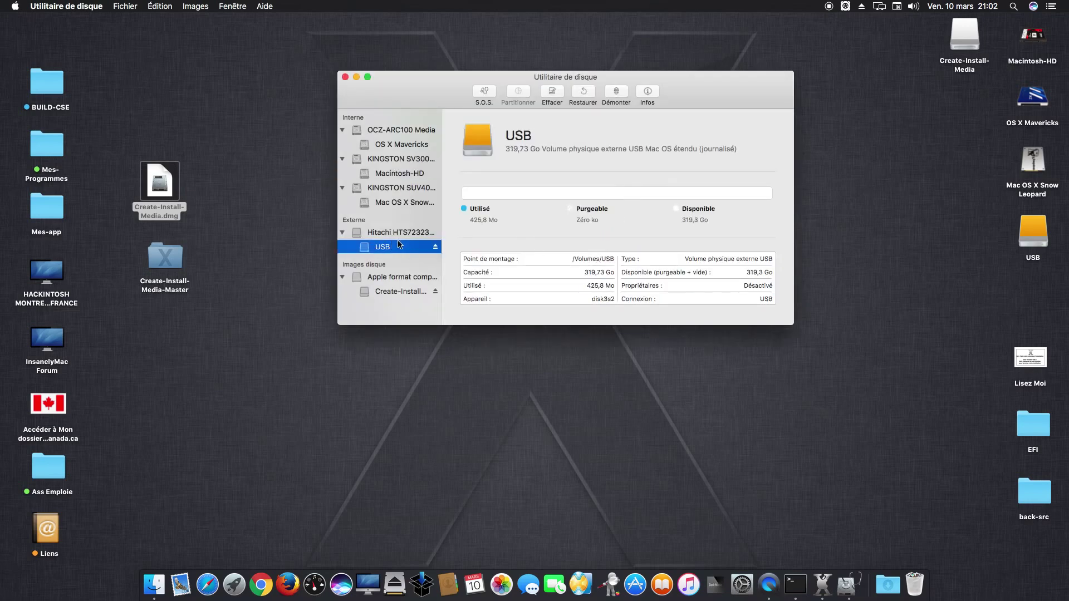
{"action": "left_click", "coordinate": [616, 92]}
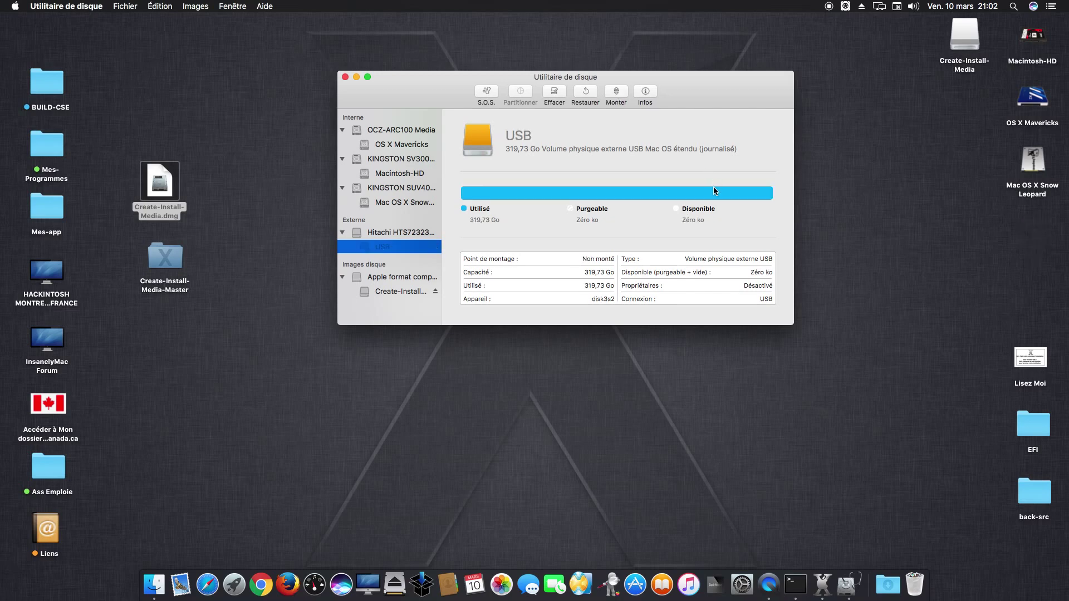
{"action": "left_click", "coordinate": [422, 234]}
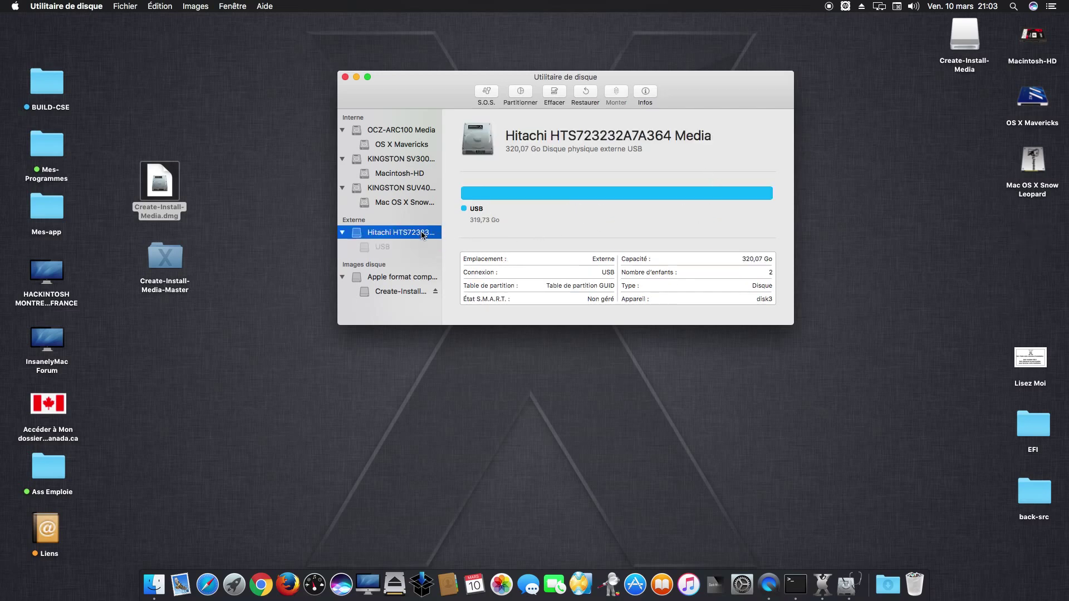
{"action": "left_click", "coordinate": [554, 93]}
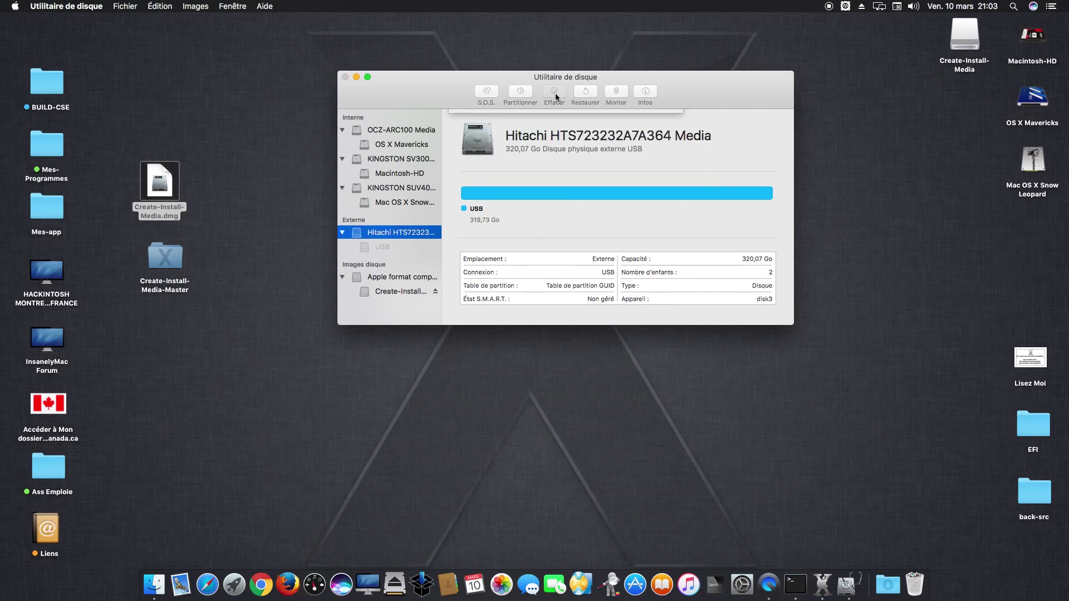
{"action": "left_click", "coordinate": [598, 225]}
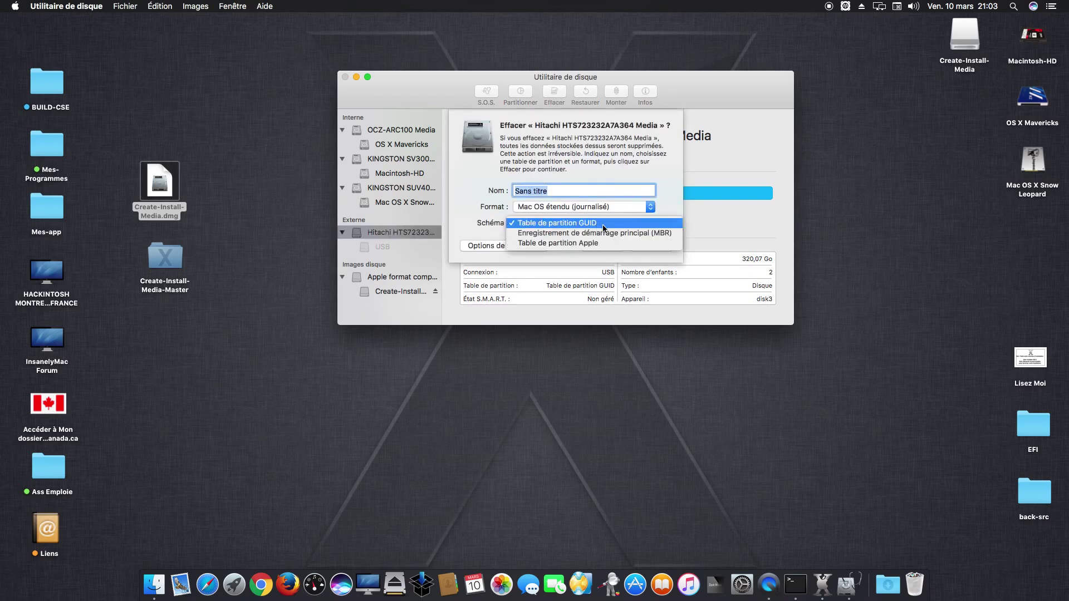
{"action": "left_click", "coordinate": [589, 224]}
{"action": "left_click", "coordinate": [592, 207]}
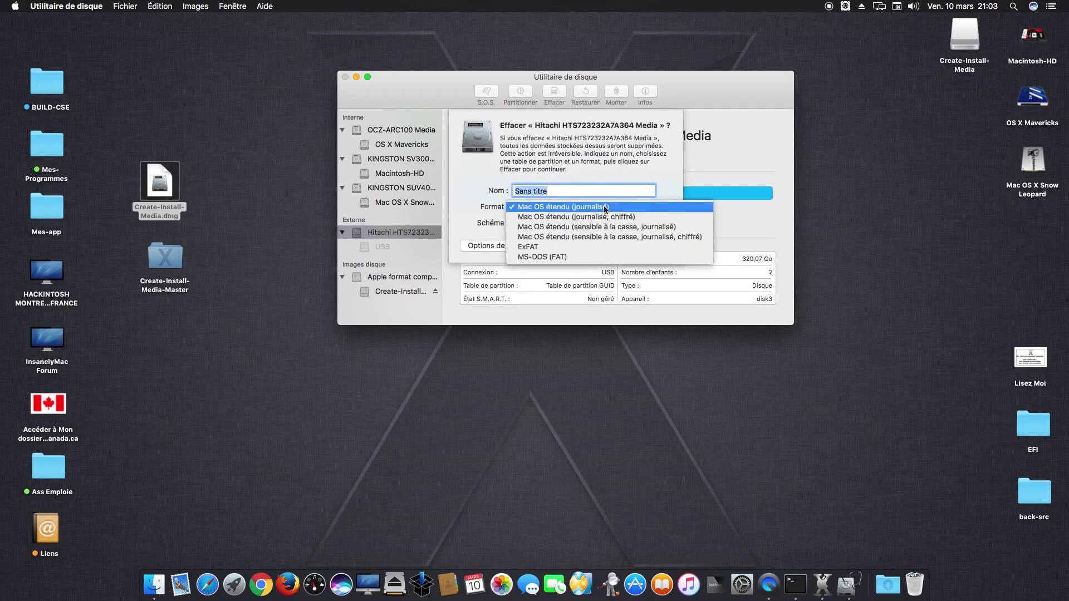
{"action": "left_click", "coordinate": [605, 209]}
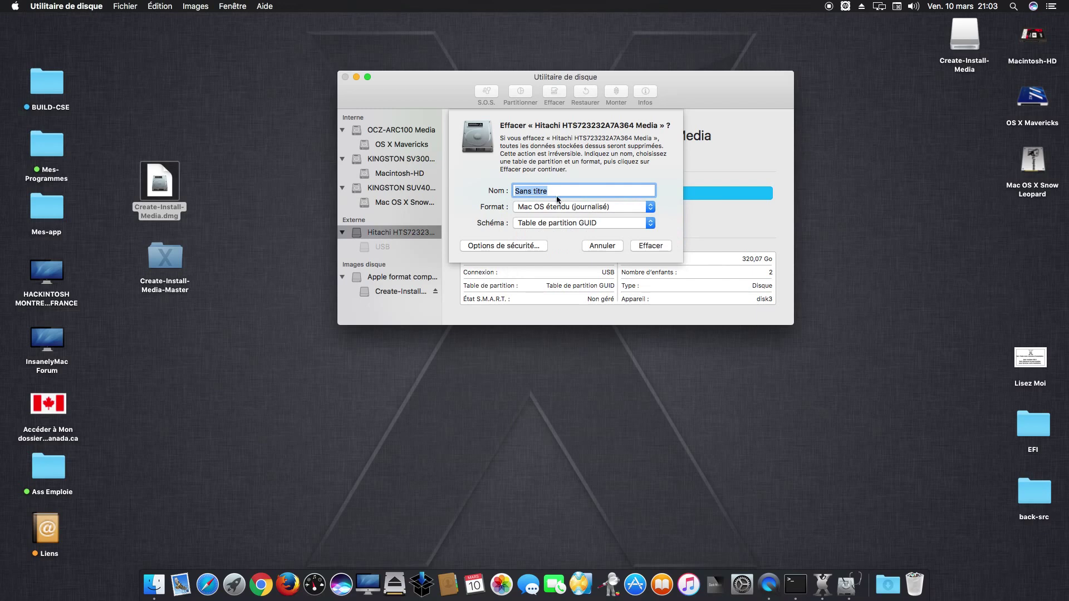
- Erase the external Hitachi disk with the volume name USB, and close Disk Utility
{"action": "left_click", "coordinate": [540, 192]}
{"action": "key", "text": "super+a"}
{"action": "key", "text": "BackSpace"}
{"action": "type", "text": "USB"}
{"action": "left_click", "coordinate": [647, 247]}
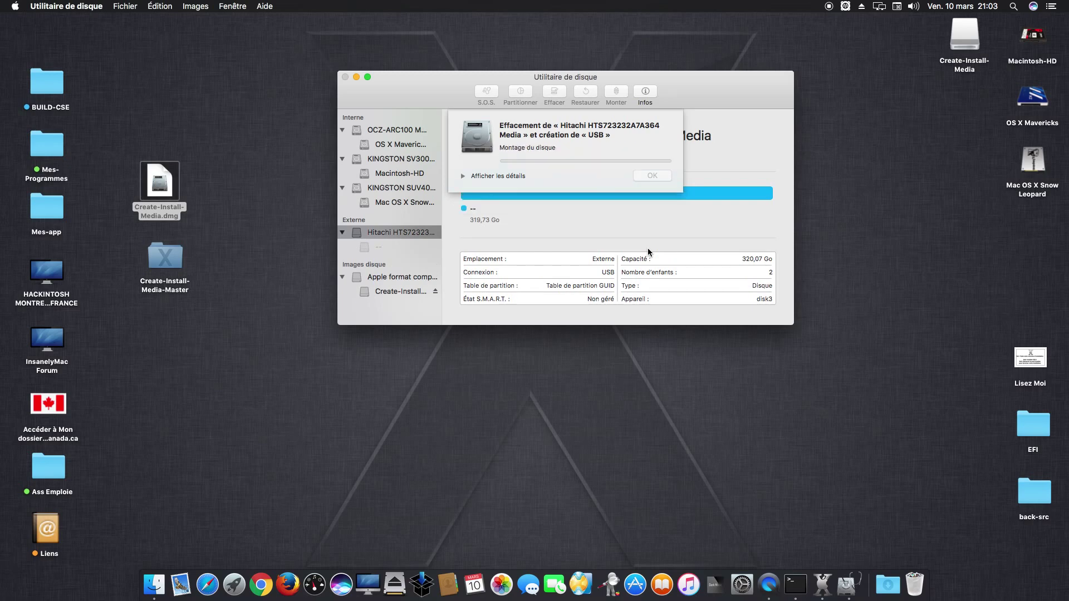
{"action": "left_click", "coordinate": [529, 233]}
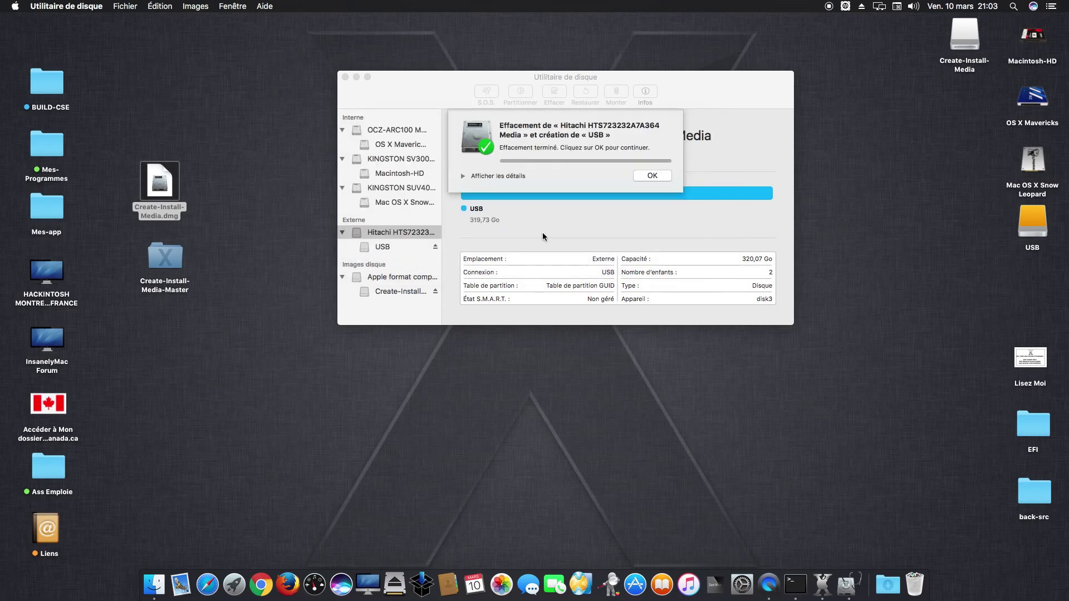
{"action": "left_click", "coordinate": [652, 177]}
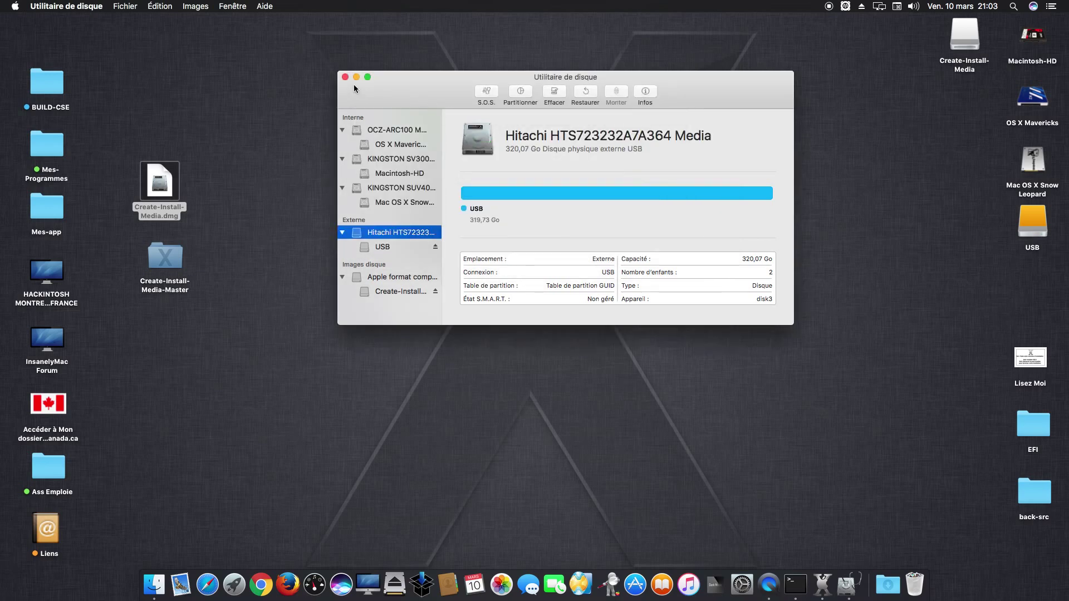
{"action": "left_click", "coordinate": [345, 77]}
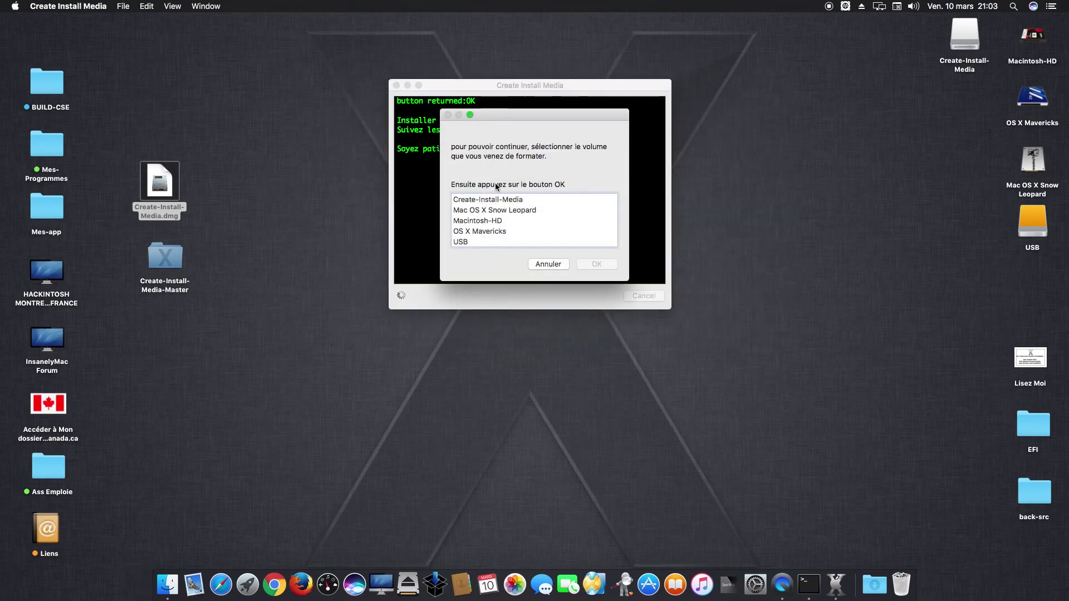
- Choose the freshly formatted USB volume as the target for the install media
{"action": "left_click", "coordinate": [462, 241]}
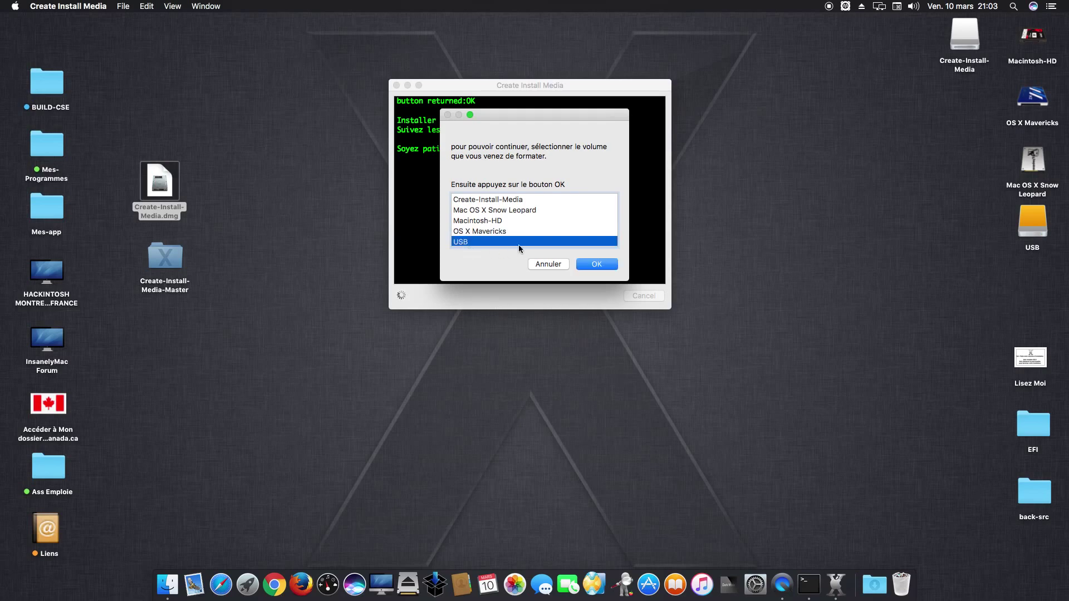
{"action": "left_click", "coordinate": [598, 268]}
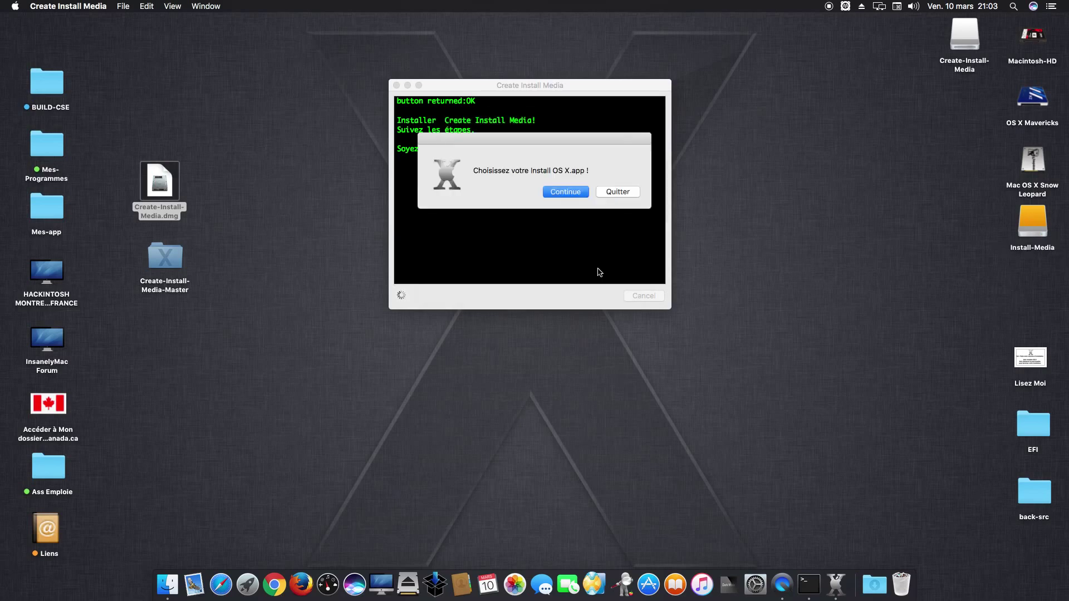
- Browse the Applications folder for OS X installers and preview the Sierra, El Capitan, Yosemite and Mavericks installer apps
{"action": "left_click", "coordinate": [563, 191]}
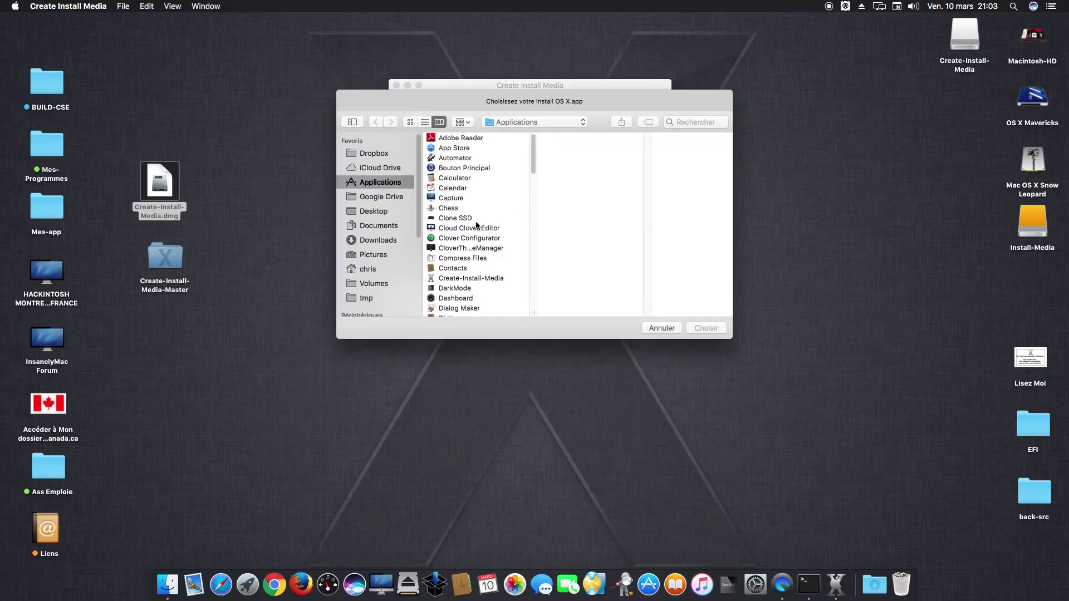
{"action": "scroll", "coordinate": [476, 225], "scroll_direction": "down", "scroll_amount": 5}
{"action": "scroll", "coordinate": [476, 225], "scroll_direction": "down", "scroll_amount": 5}
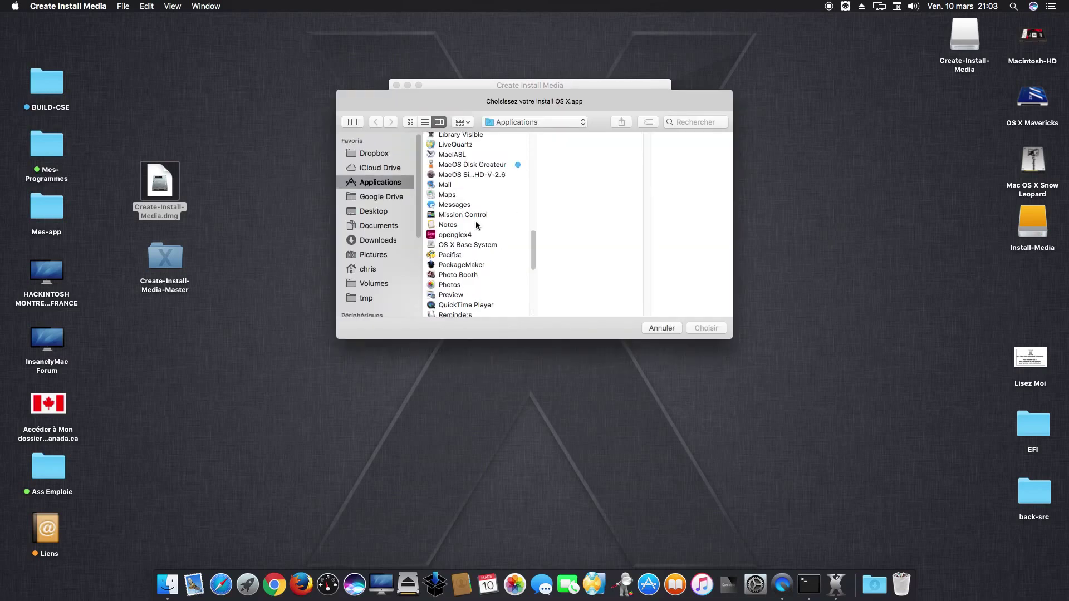
{"action": "scroll", "coordinate": [476, 224], "scroll_direction": "down", "scroll_amount": 5}
{"action": "scroll", "coordinate": [476, 225], "scroll_direction": "up", "scroll_amount": 15}
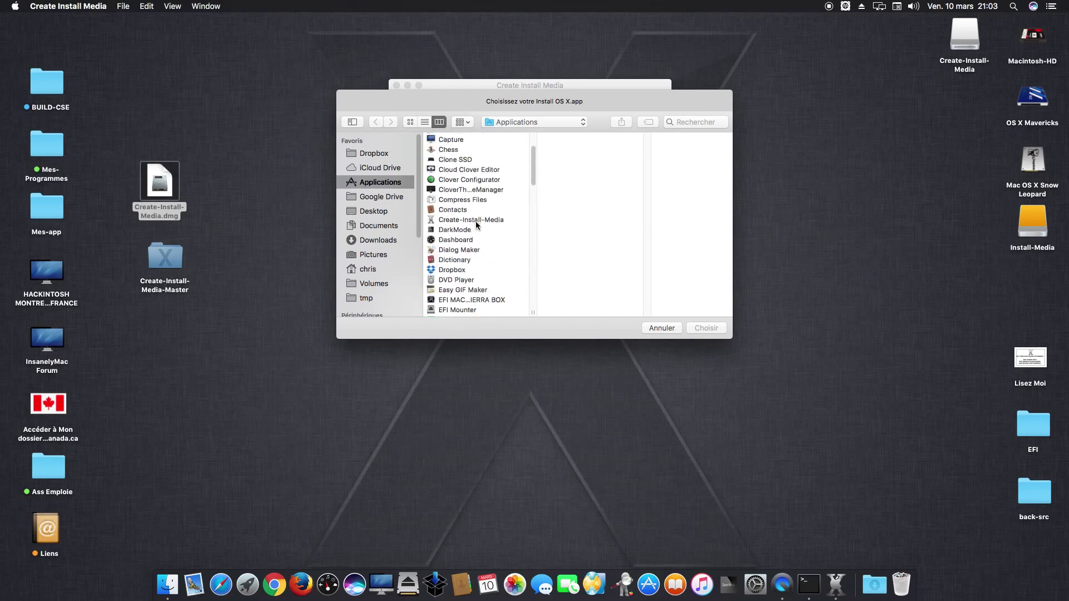
{"action": "scroll", "coordinate": [476, 225], "scroll_direction": "down", "scroll_amount": 15}
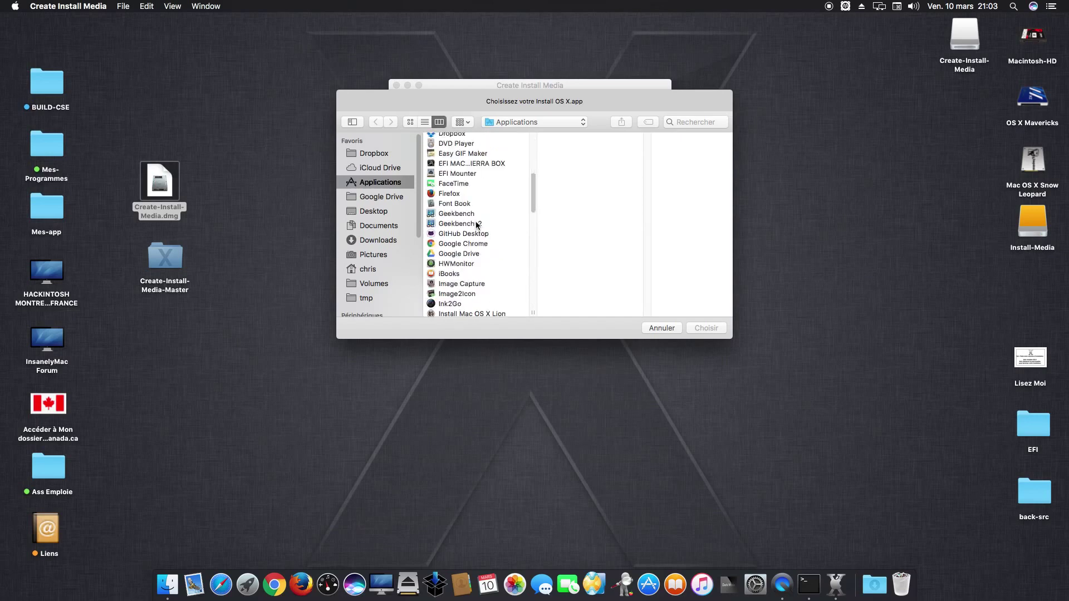
{"action": "scroll", "coordinate": [476, 225], "scroll_direction": "up", "scroll_amount": 8}
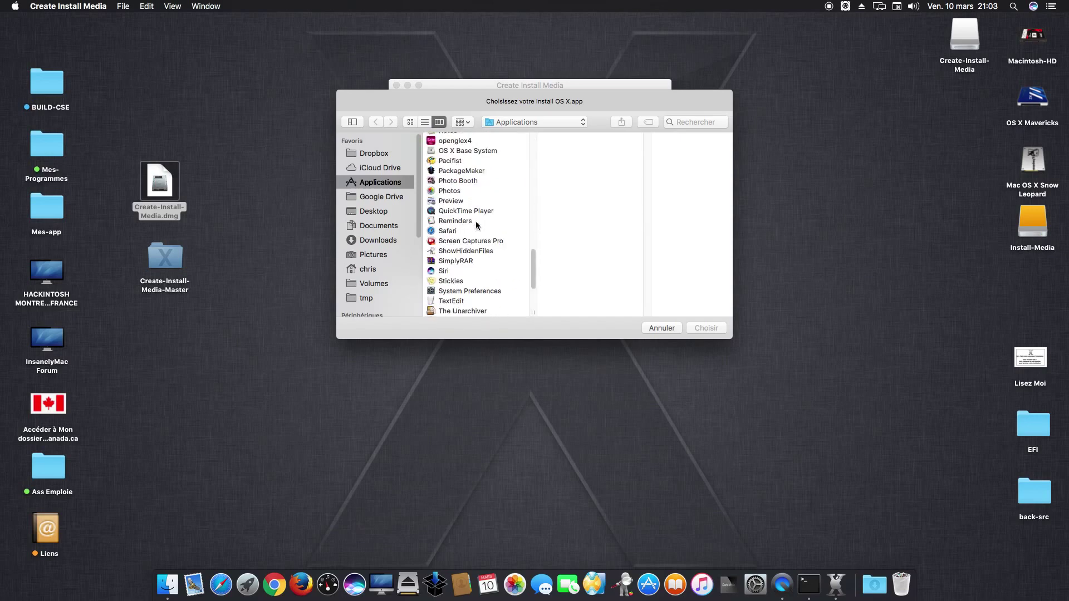
{"action": "scroll", "coordinate": [476, 224], "scroll_direction": "up", "scroll_amount": 3}
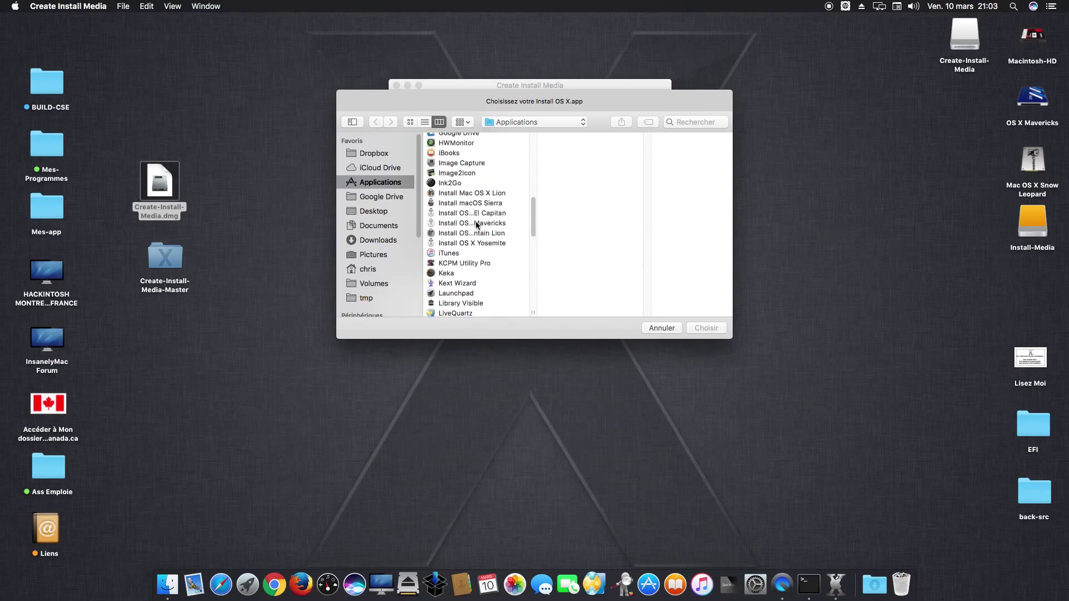
{"action": "left_click", "coordinate": [500, 207]}
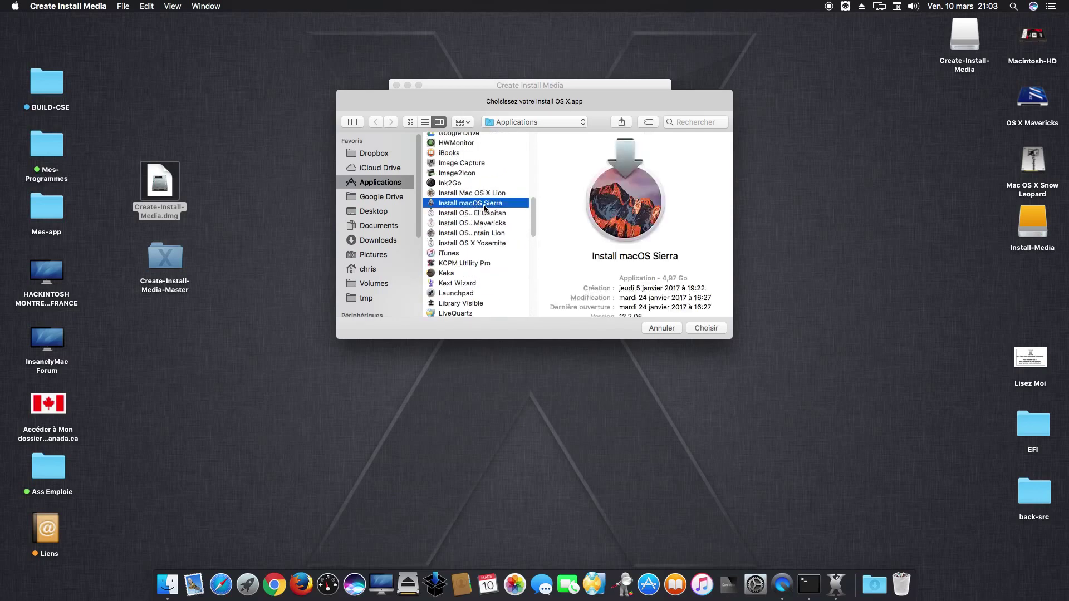
{"action": "left_click", "coordinate": [492, 215]}
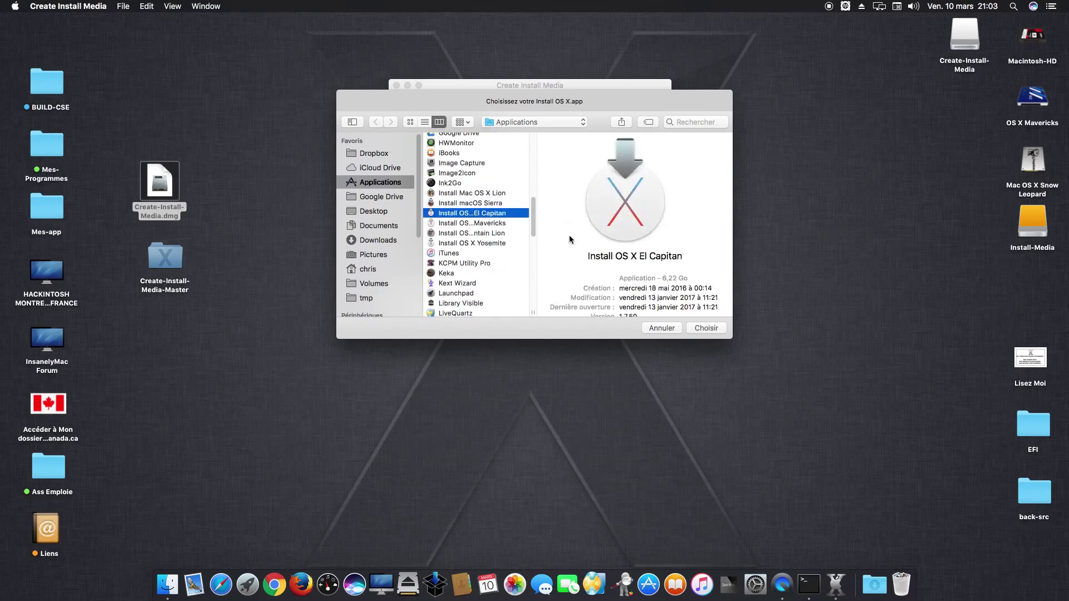
{"action": "left_click", "coordinate": [492, 245]}
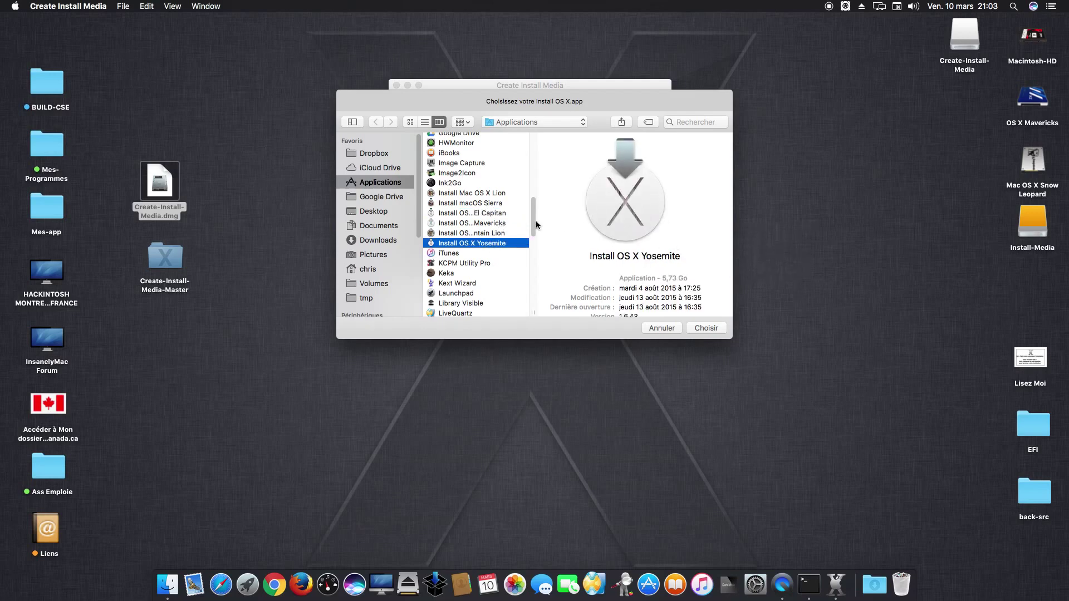
{"action": "left_click", "coordinate": [499, 223]}
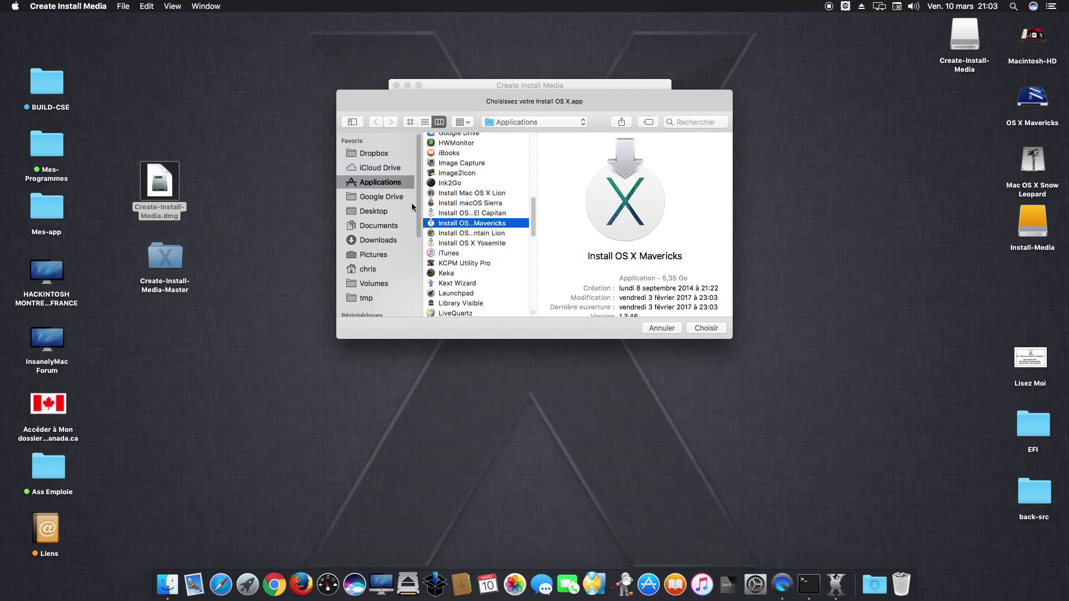
- Choose Install macOS Sierra as the installer app and authorize the operation with the account password
{"action": "left_click", "coordinate": [443, 204]}
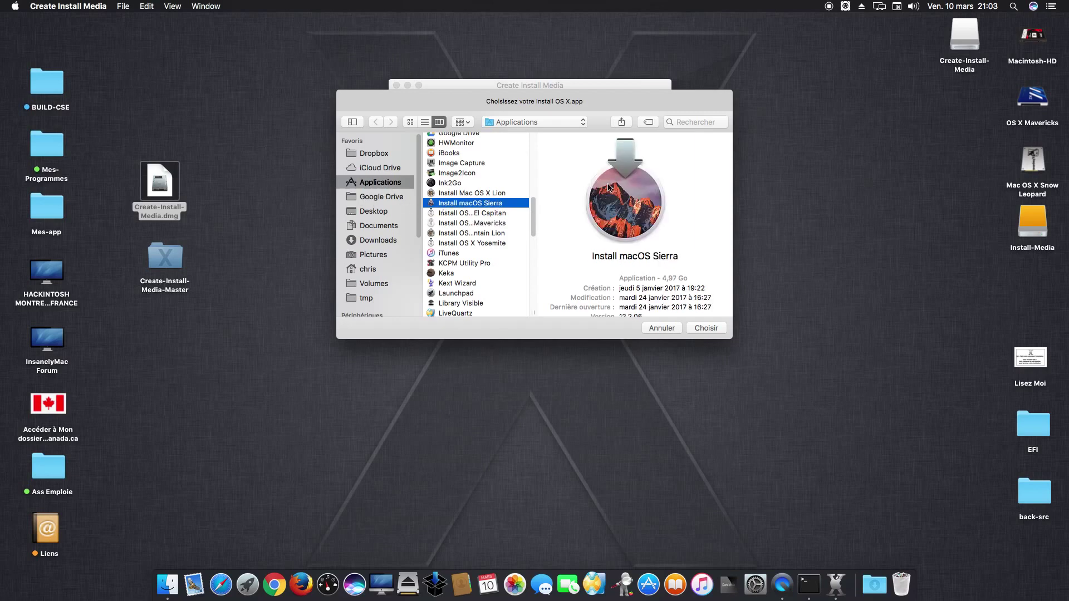
{"action": "left_click", "coordinate": [705, 328]}
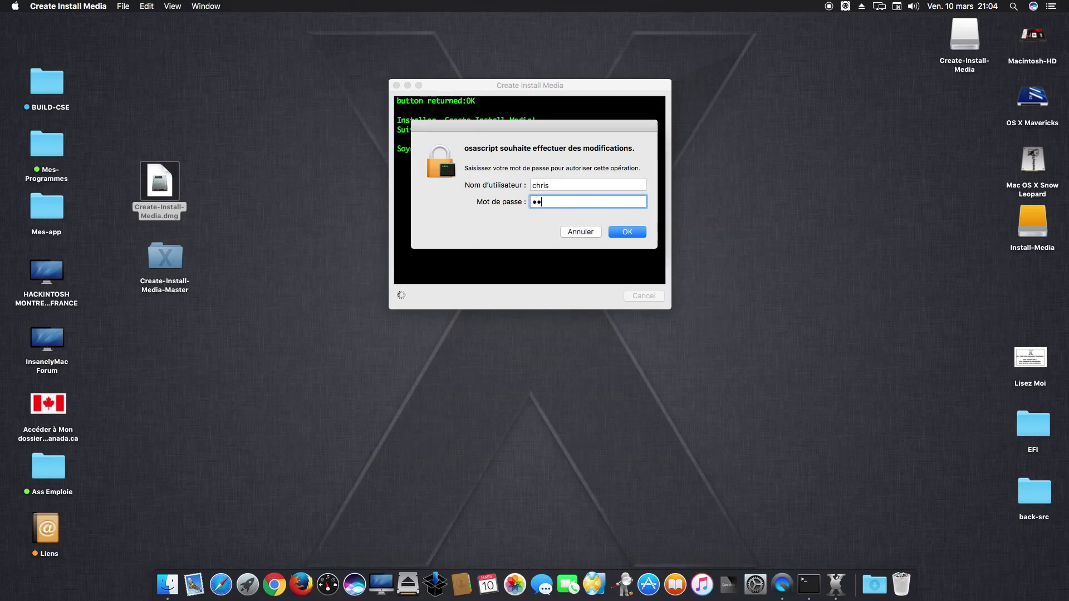
{"action": "key", "text": "Return"}
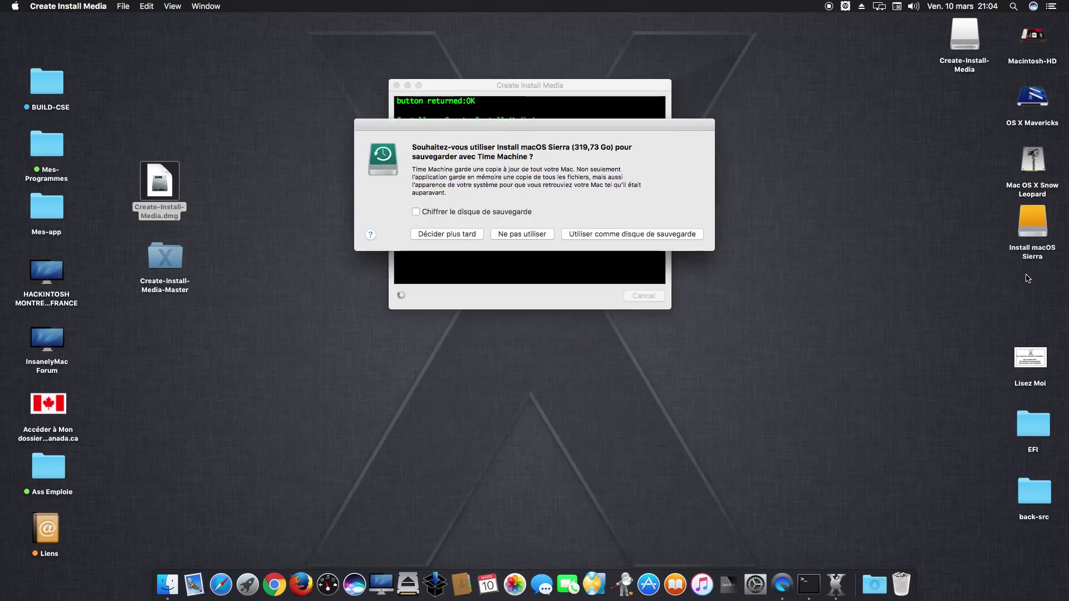
- Decline using the Install macOS Sierra disk for Time Machine, and move its desktop icon beneath the Create-Install-Media volume
{"action": "left_click", "coordinate": [510, 234]}
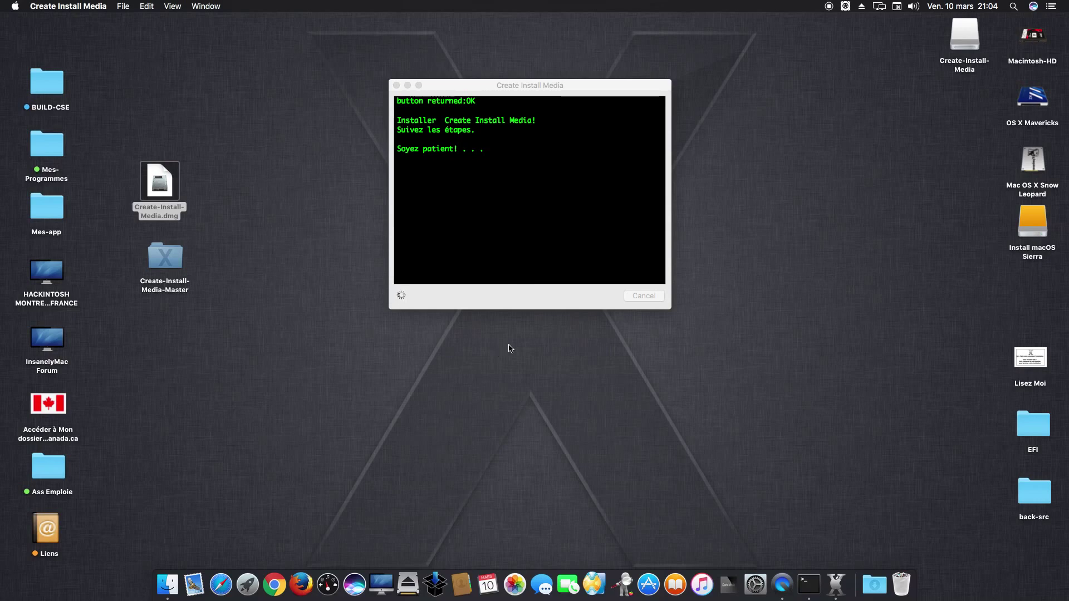
{"action": "left_click", "coordinate": [1028, 224]}
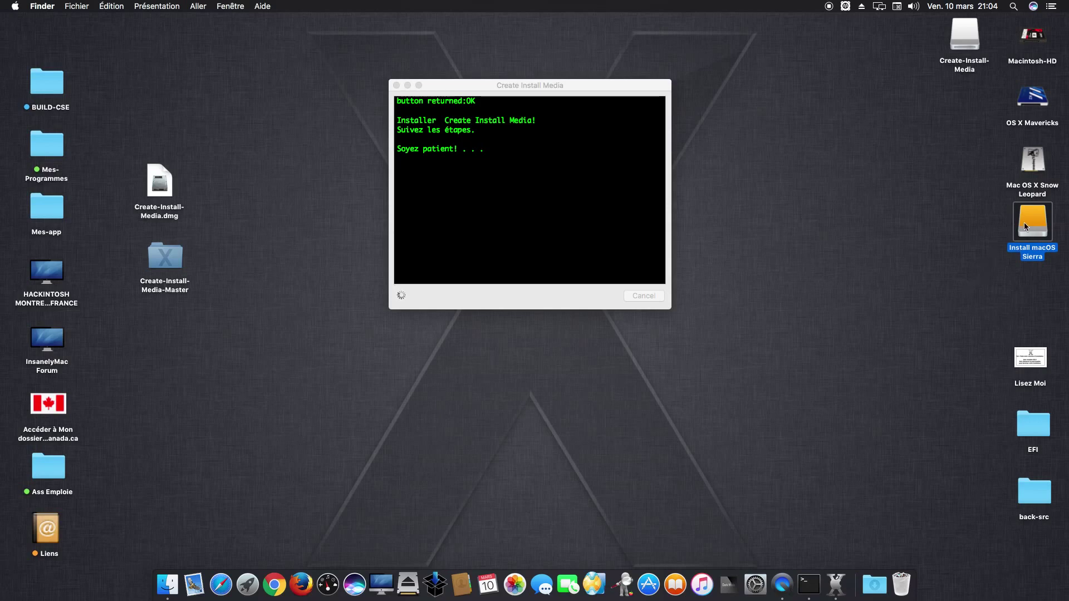
{"action": "left_click_drag", "start_coordinate": [1024, 223], "coordinate": [960, 115]}
{"action": "left_click_drag", "start_coordinate": [616, 88], "coordinate": [616, 70]}
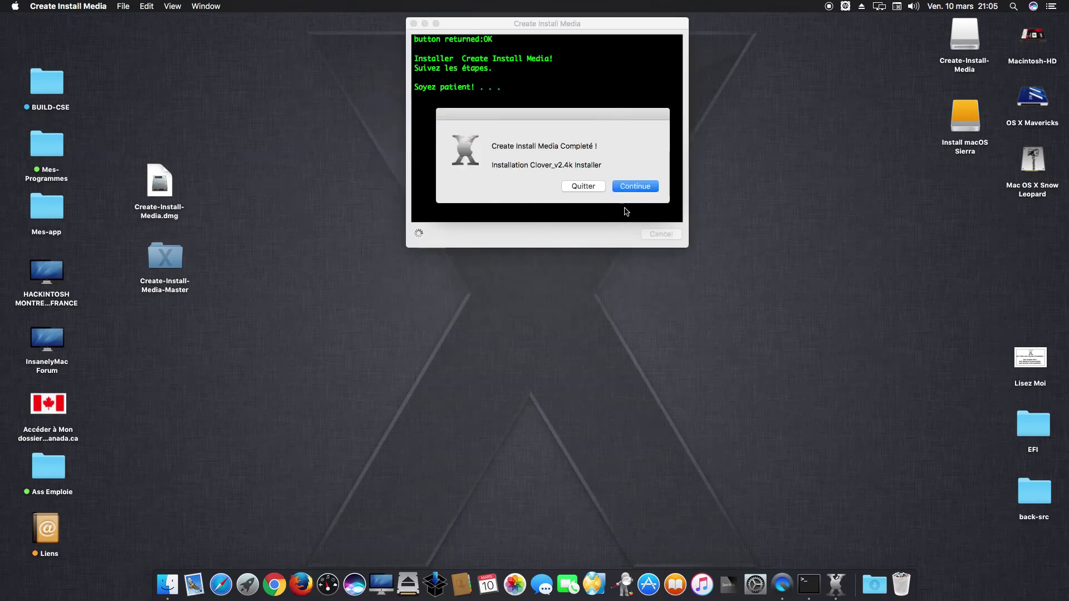
- Open the Installer-HMF-Clover OS X package, proceed through its introduction and read-me, and accept the licence
{"action": "left_click", "coordinate": [632, 188]}
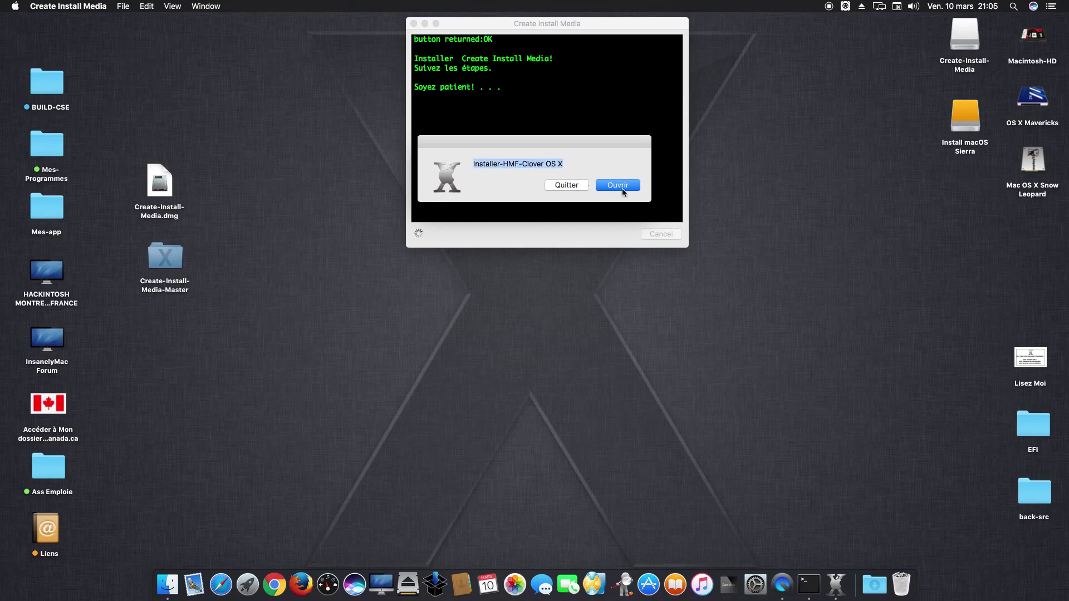
{"action": "left_click", "coordinate": [620, 187]}
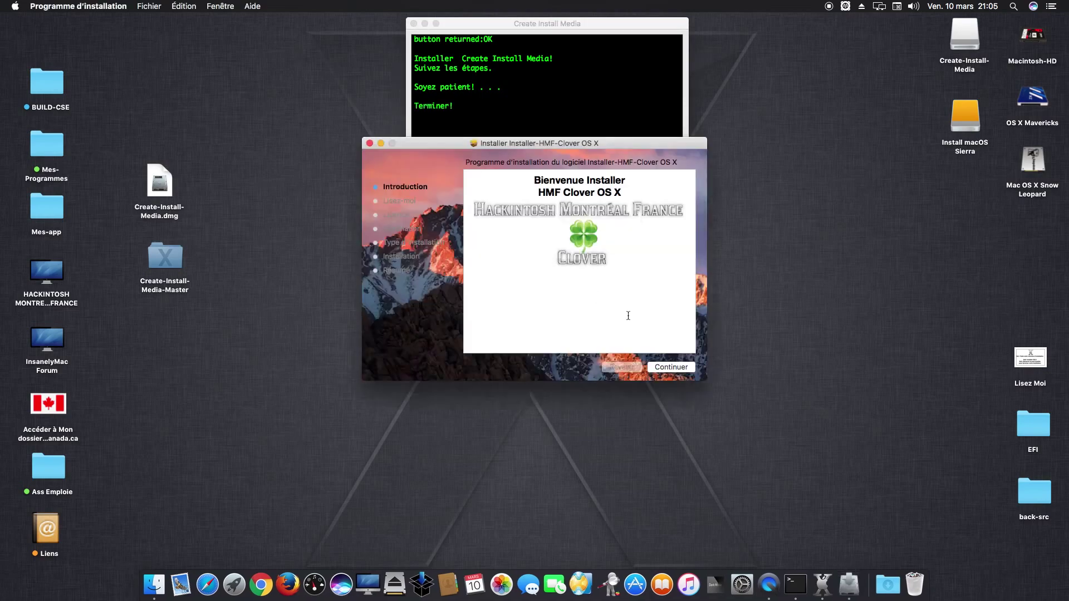
{"action": "left_click", "coordinate": [680, 371]}
{"action": "left_click", "coordinate": [680, 371]}
{"action": "left_click", "coordinate": [680, 371]}
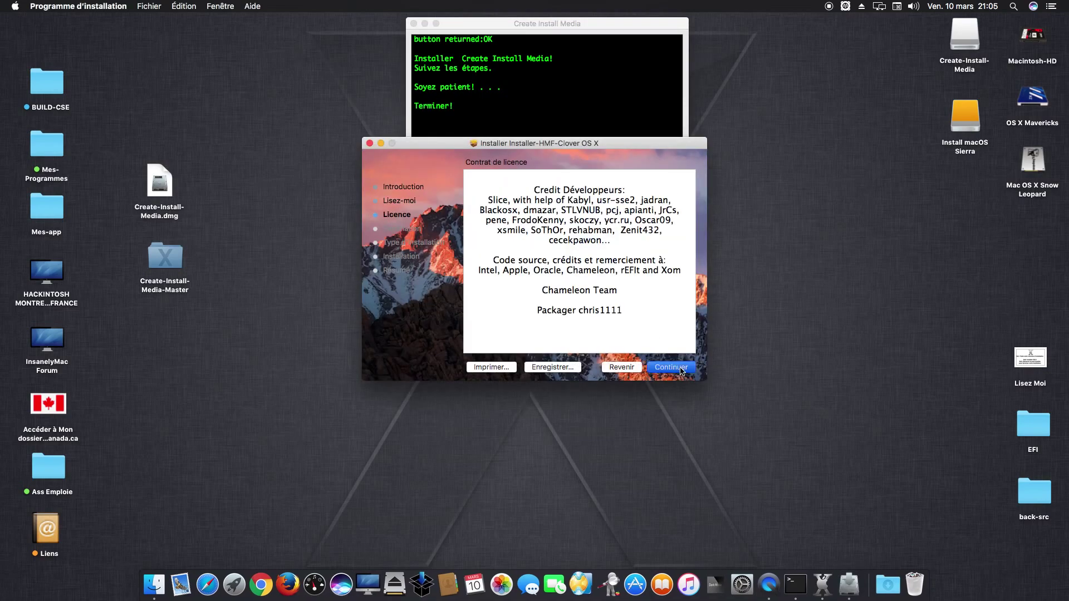
{"action": "left_click", "coordinate": [653, 234]}
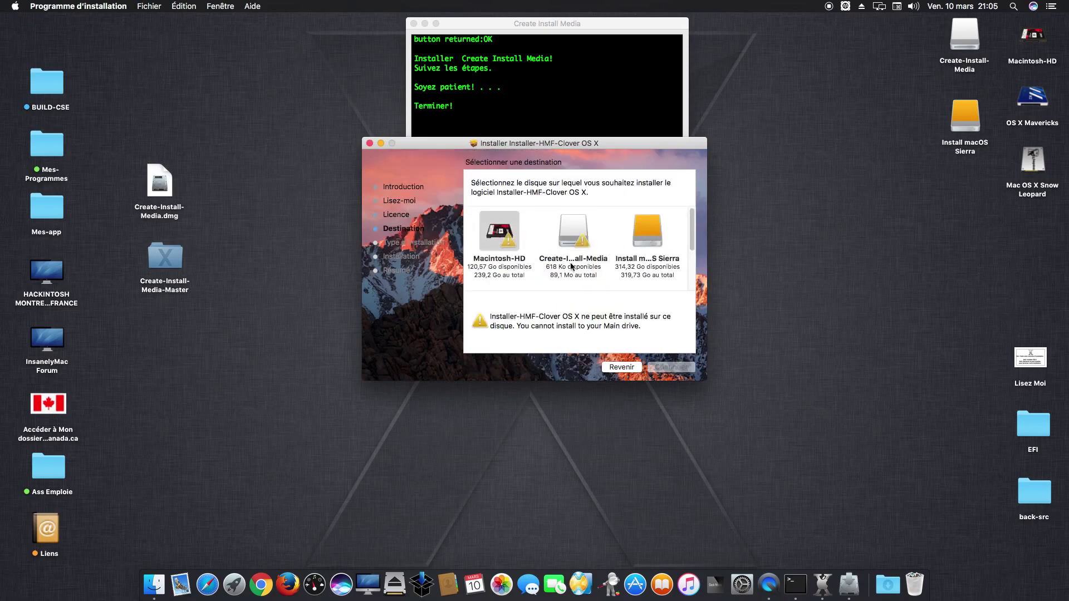
- Set the Install macOS Sierra volume as the Clover destination, checking the volume's contents before continuing to the installation type
{"action": "left_click", "coordinate": [647, 238]}
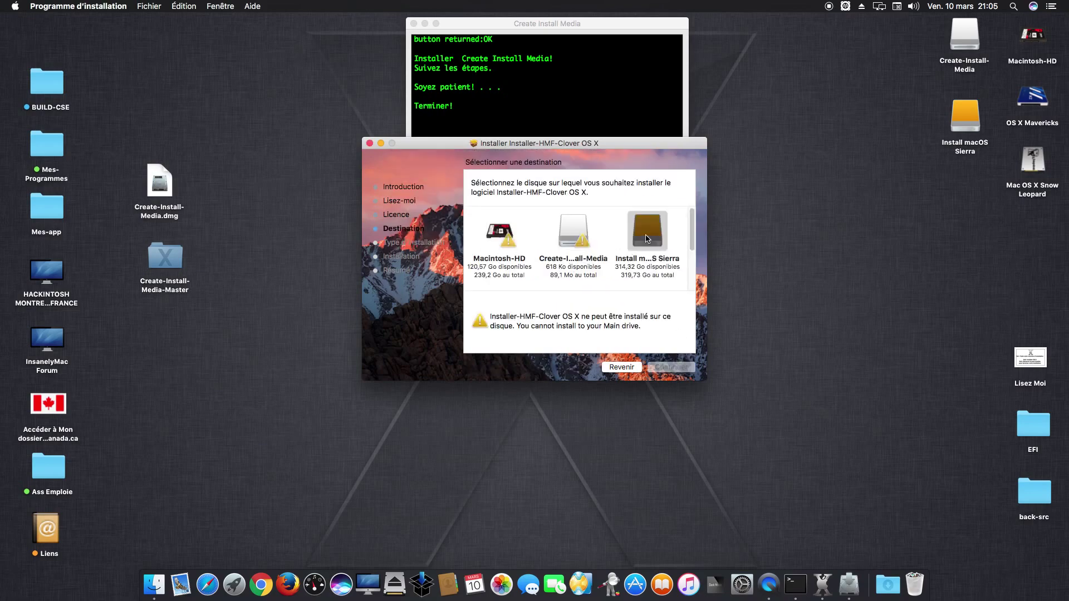
{"action": "left_click", "coordinate": [960, 115]}
{"action": "double_click", "coordinate": [968, 119]}
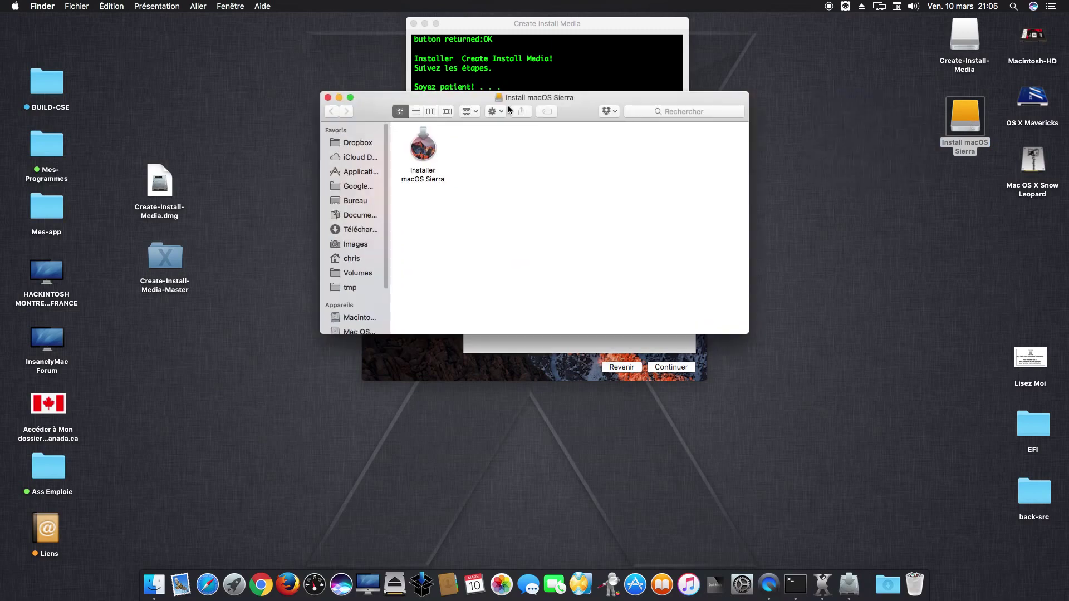
{"action": "left_click_drag", "start_coordinate": [376, 113], "coordinate": [400, 235]}
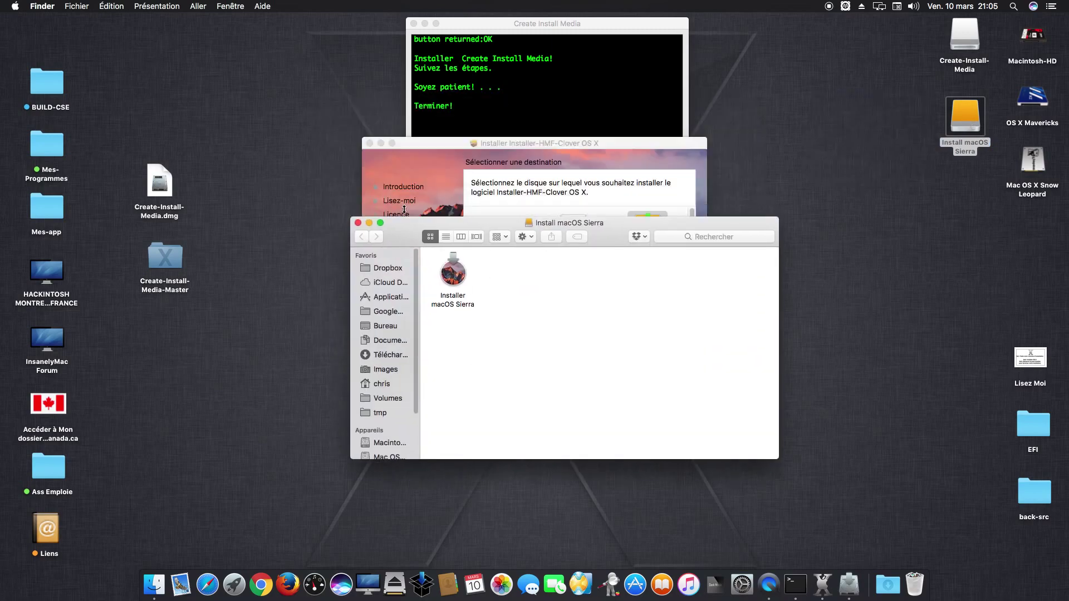
{"action": "left_click", "coordinate": [356, 223]}
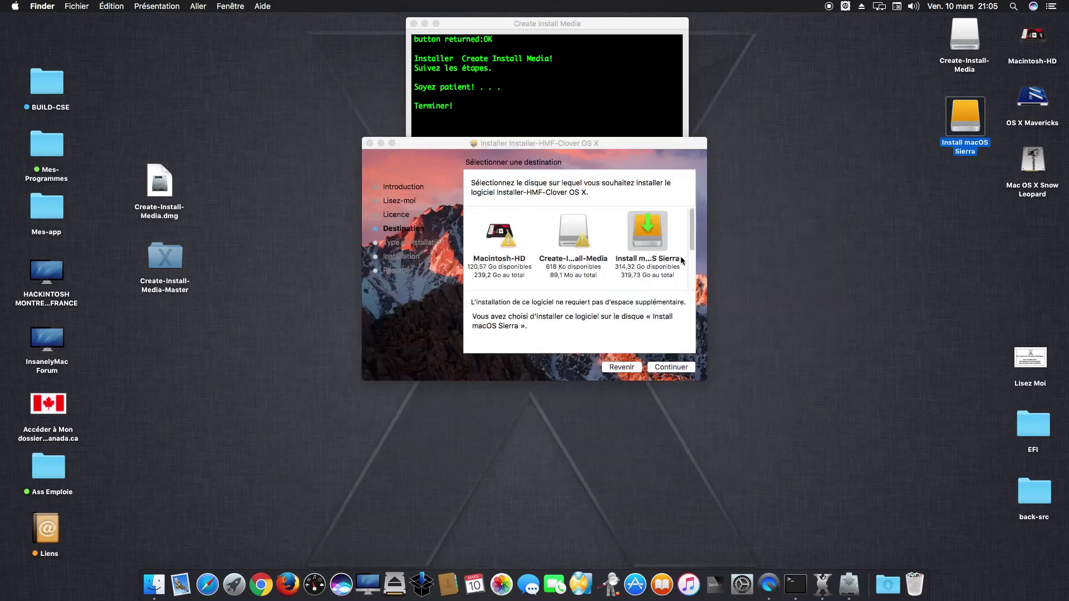
{"action": "left_click", "coordinate": [674, 367]}
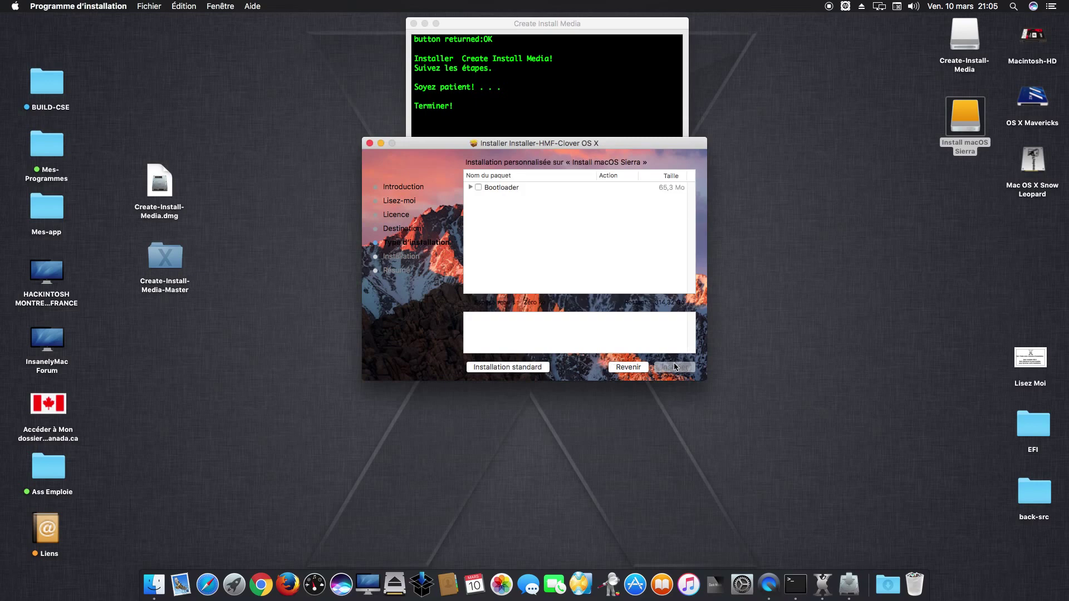
- Expand the Bootloader packages, review the Clover variants and enable Clover V2.4K r4037 ESP
{"action": "left_click", "coordinate": [470, 187]}
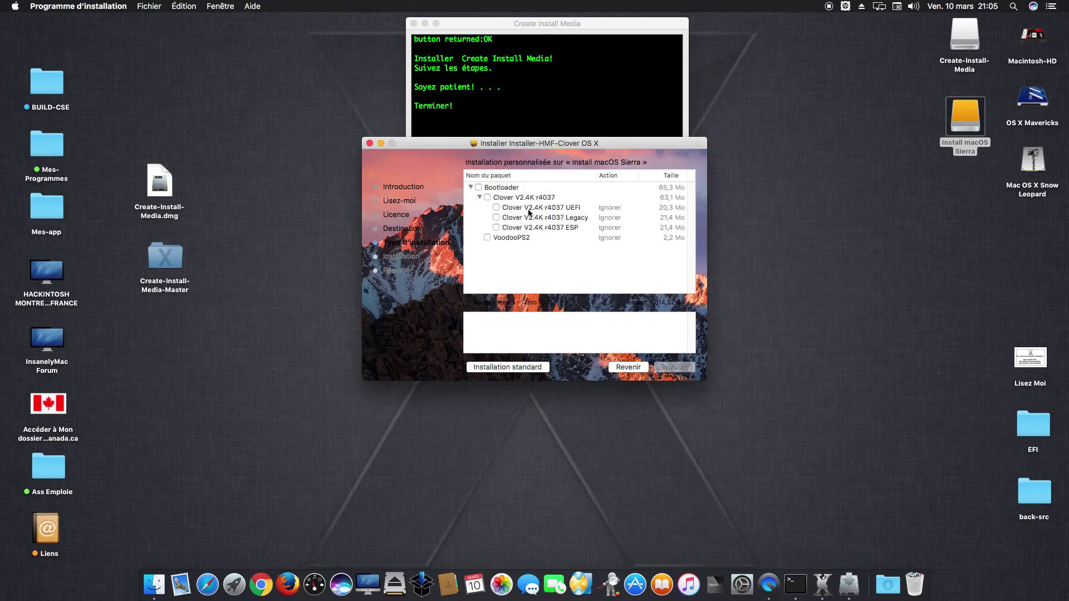
{"action": "left_click", "coordinate": [554, 207]}
{"action": "left_click", "coordinate": [579, 218]}
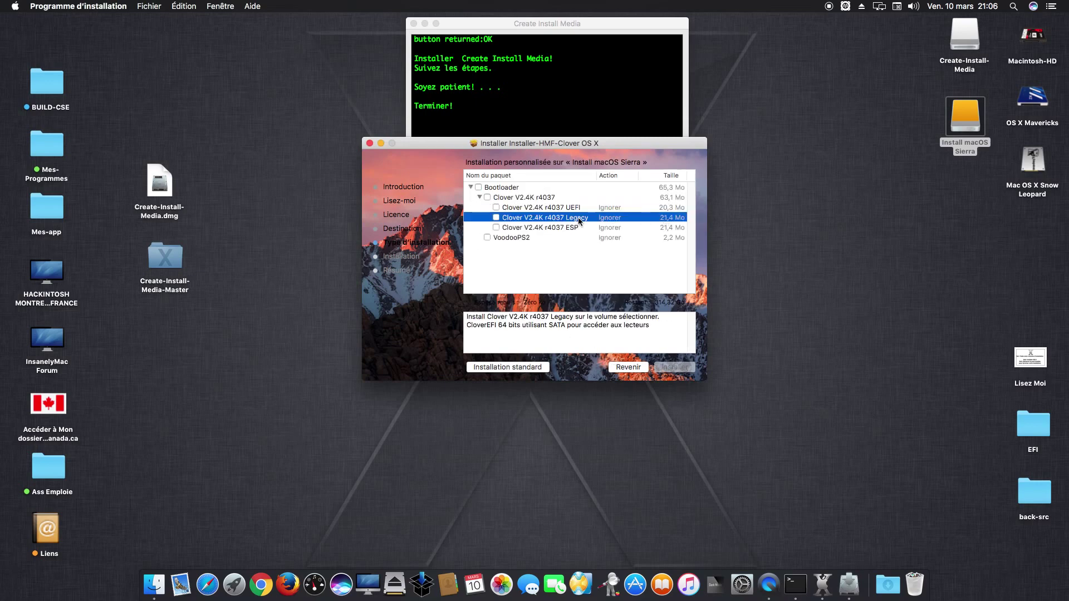
{"action": "left_click", "coordinate": [574, 228]}
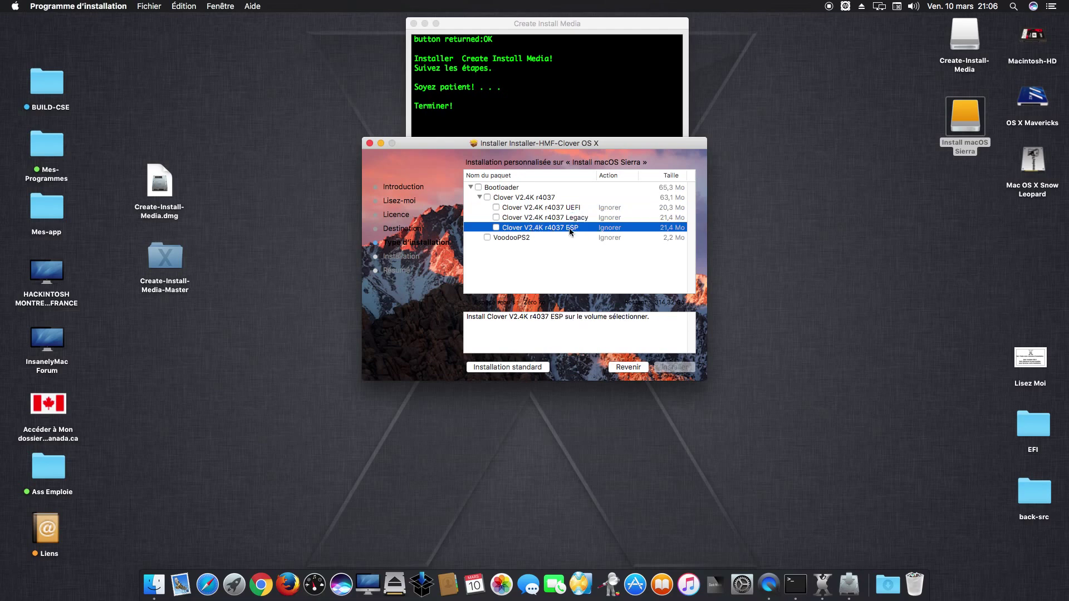
{"action": "left_click", "coordinate": [496, 228]}
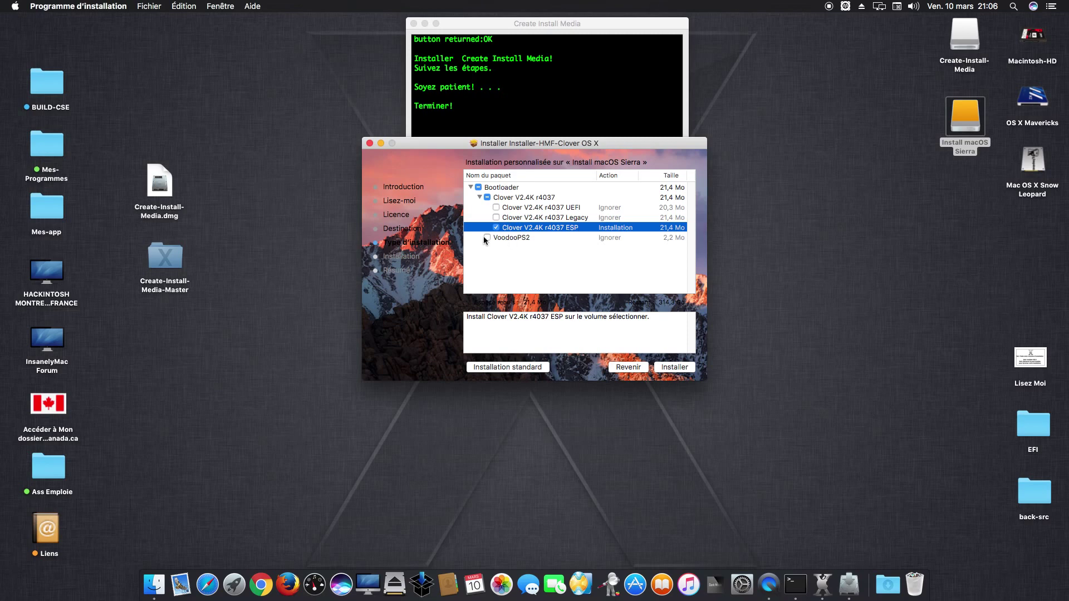
- Read the descriptions of the VoodooPS2 and Clover V2.4K r4037 ESP packages
{"action": "left_click", "coordinate": [510, 238]}
{"action": "left_click_drag", "start_coordinate": [609, 334], "coordinate": [456, 310]}
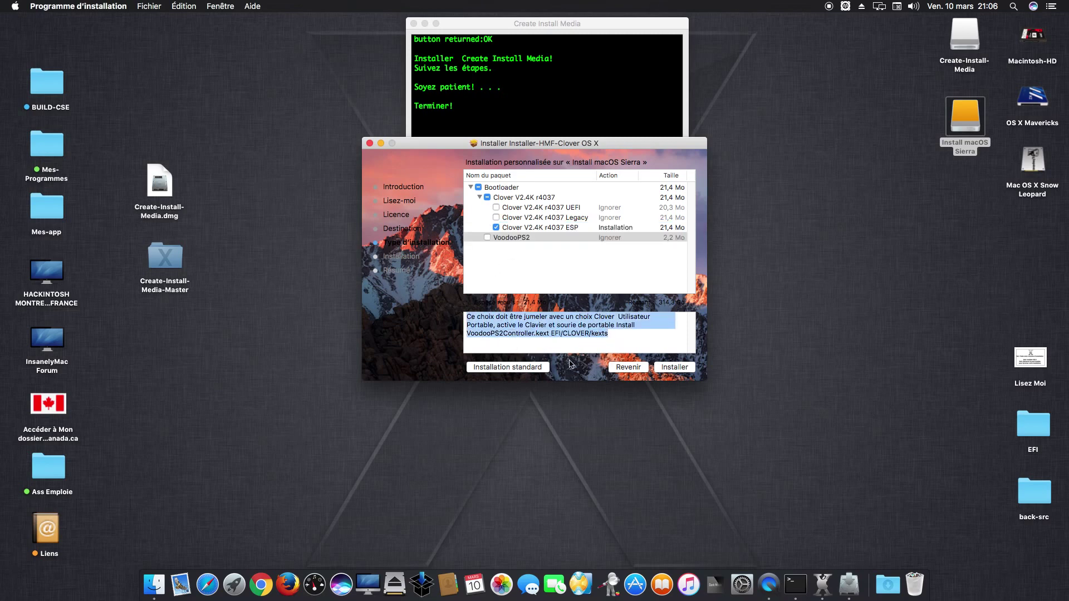
{"action": "left_click", "coordinate": [623, 316]}
{"action": "left_click_drag", "start_coordinate": [622, 317], "coordinate": [658, 326]}
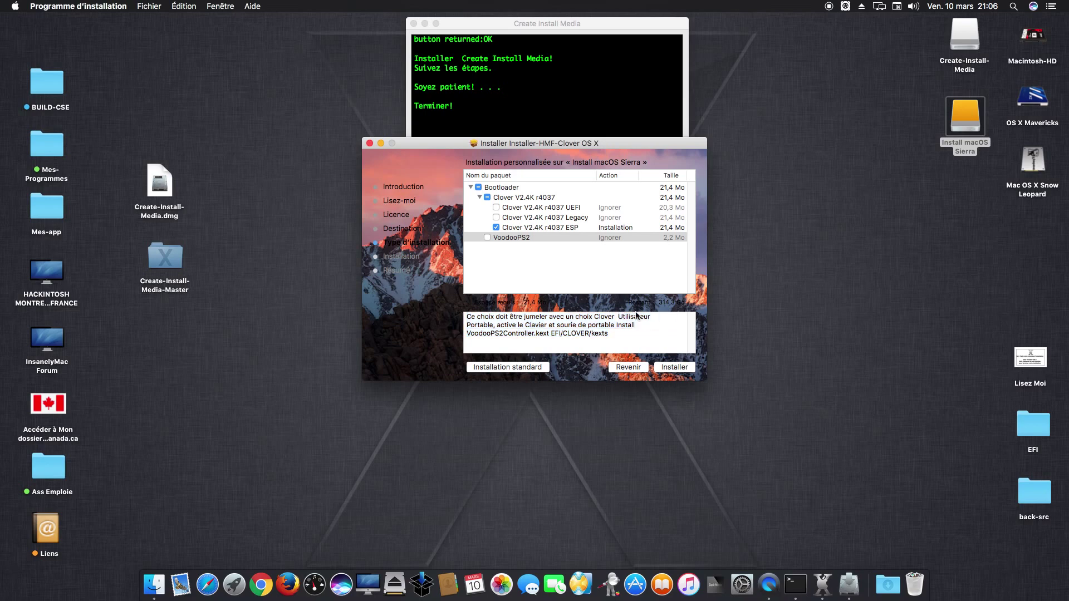
{"action": "left_click", "coordinate": [508, 227]}
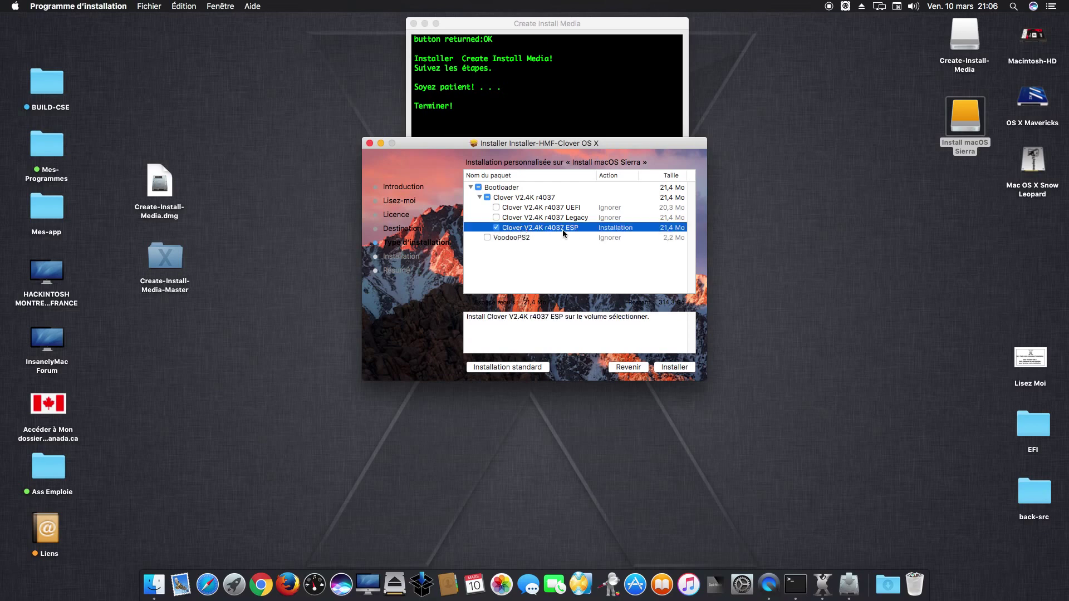
- Install the chosen Clover package on the Install macOS Sierra volume, authorizing it with the account password
{"action": "left_click", "coordinate": [960, 106]}
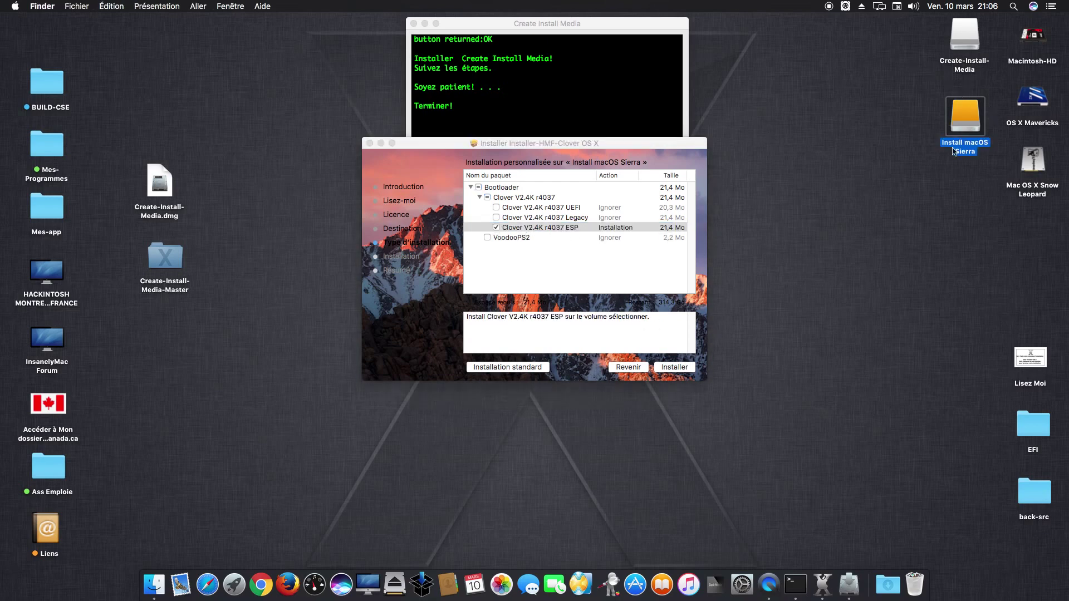
{"action": "left_click", "coordinate": [672, 363]}
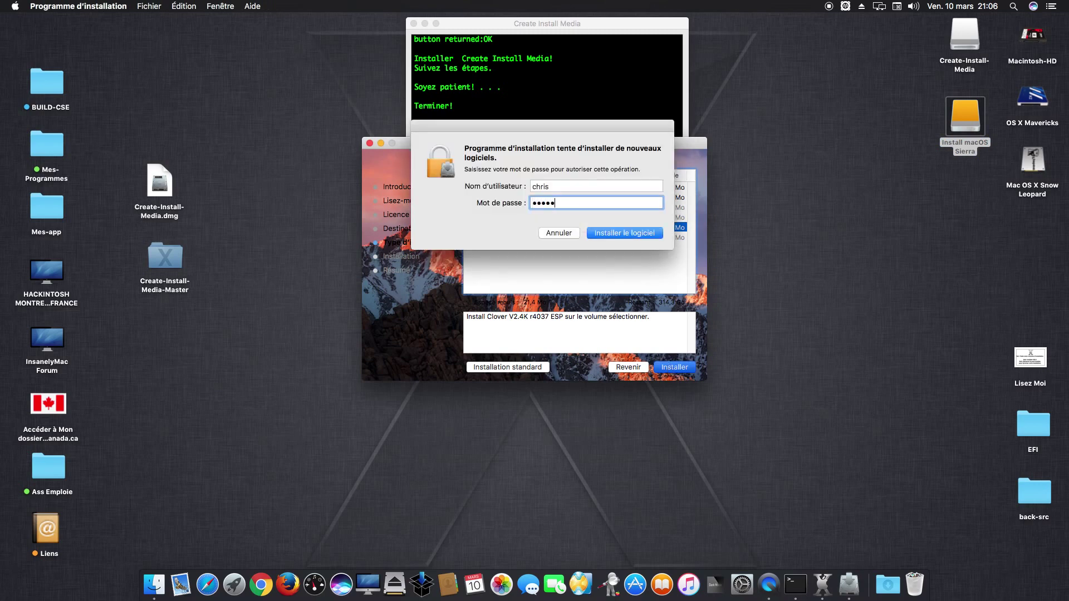
{"action": "key", "text": "Return"}
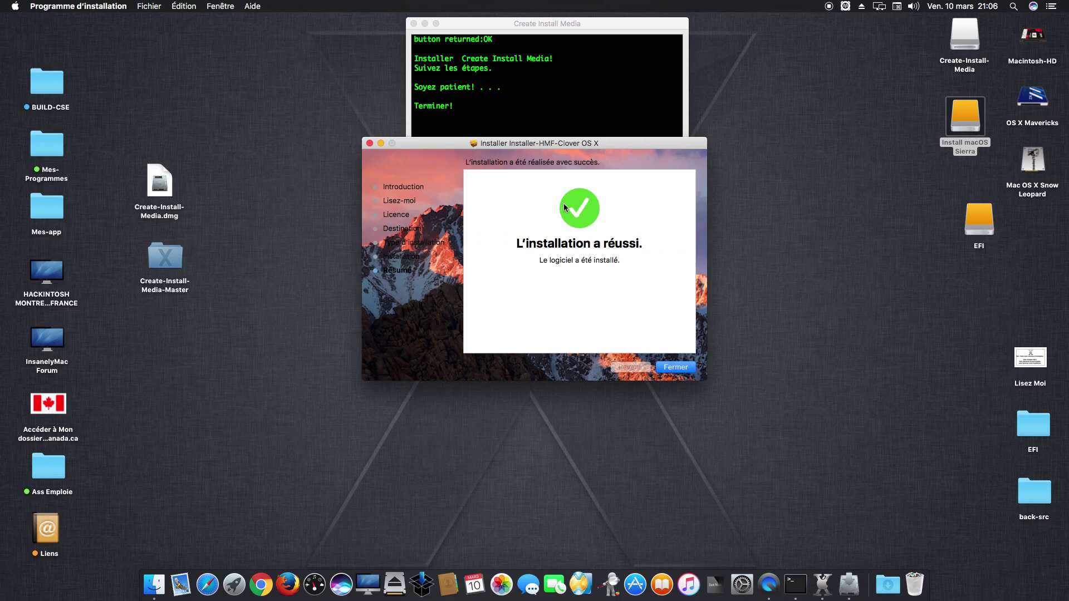
- Close the finished Clover installer and place the EFI volume icon directly beneath Install macOS Sierra on the desktop
{"action": "left_click", "coordinate": [675, 368]}
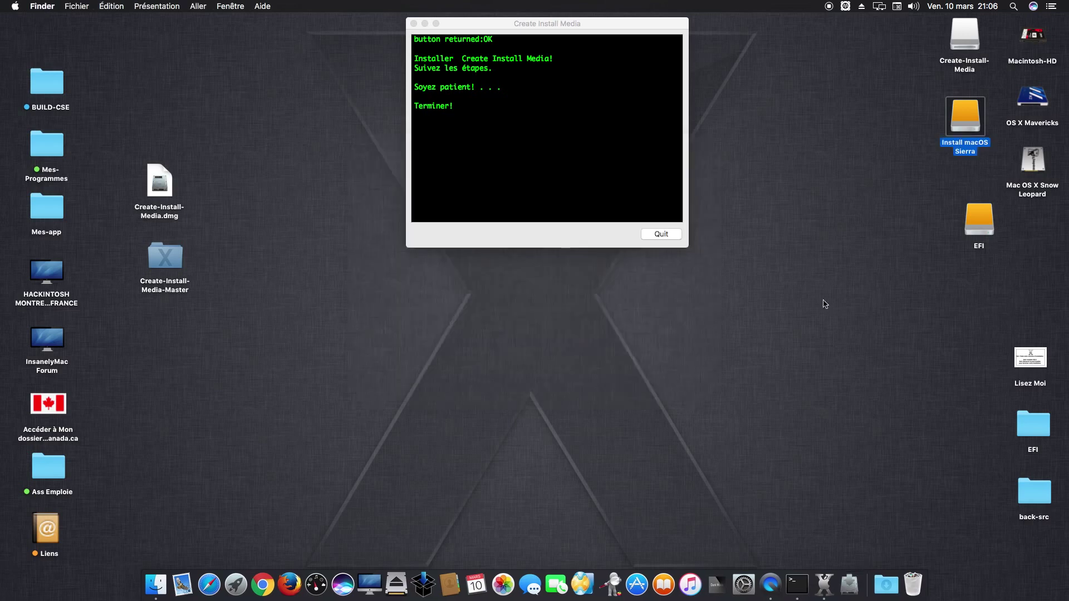
{"action": "left_click", "coordinate": [973, 218]}
{"action": "left_click_drag", "start_coordinate": [964, 197], "coordinate": [965, 192]}
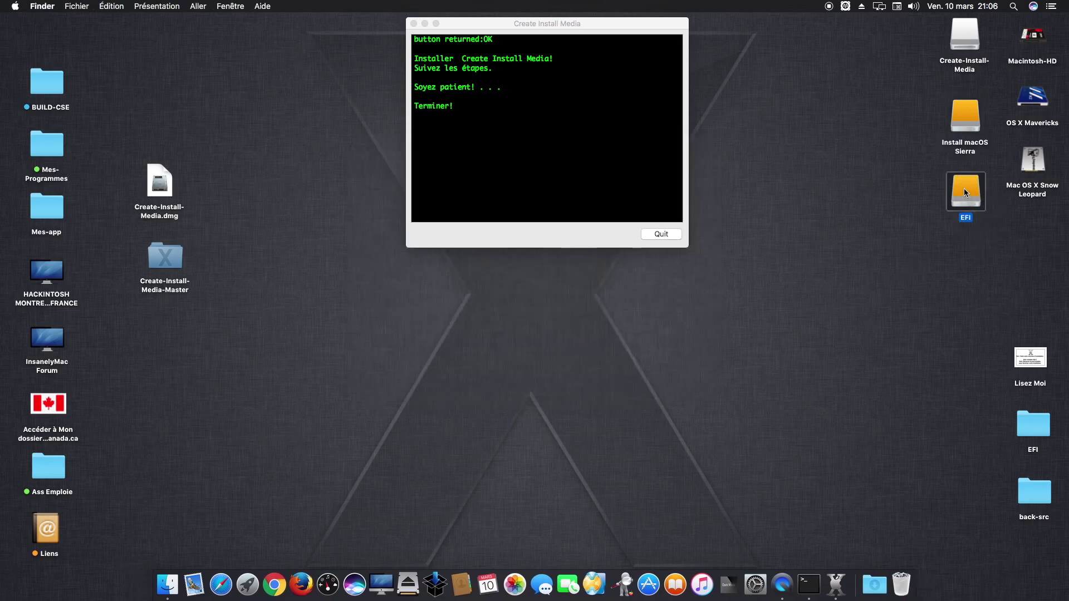
- Open Clover_Install_Log.txt from the EFI folder of the EFI volume, review the whole log and its installer version line, and close it
{"action": "double_click", "coordinate": [963, 192]}
{"action": "double_click", "coordinate": [484, 149]}
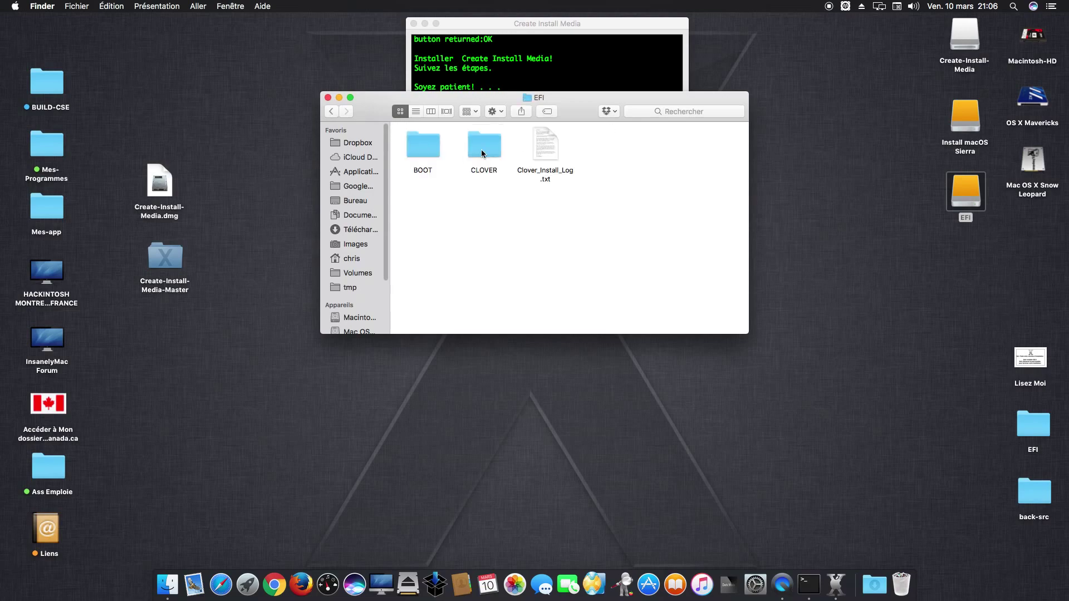
{"action": "double_click", "coordinate": [551, 146]}
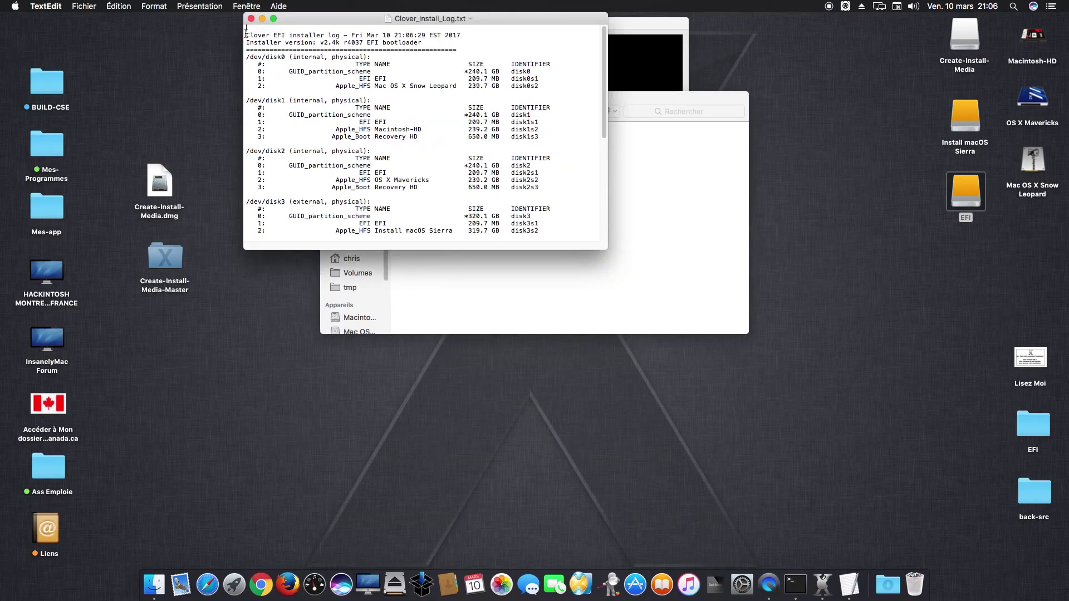
{"action": "left_click_drag", "start_coordinate": [246, 33], "coordinate": [584, 302]}
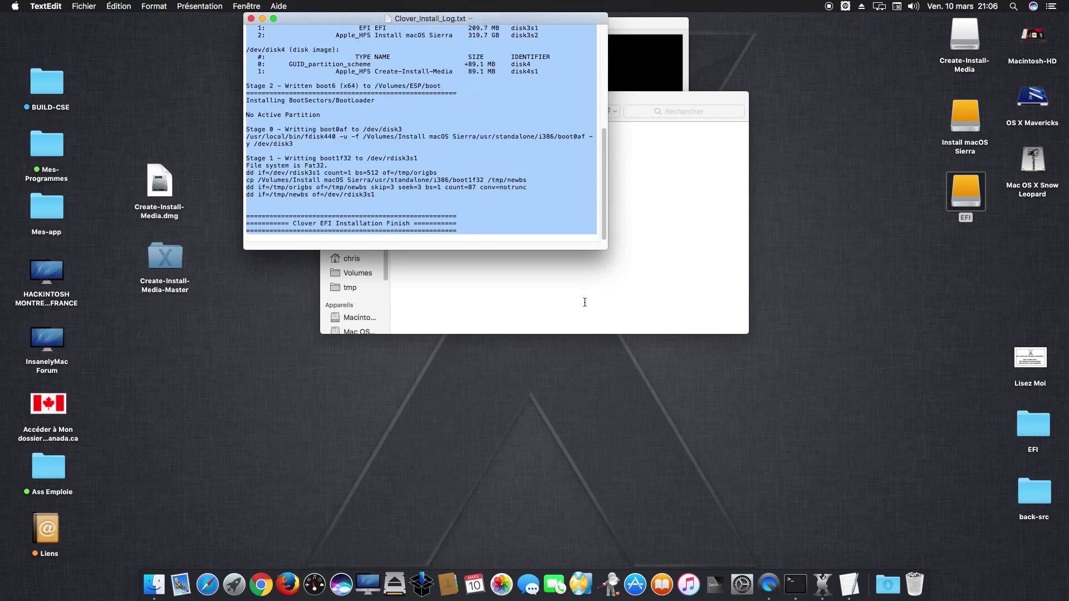
{"action": "scroll", "coordinate": [423, 134], "scroll_direction": "up", "scroll_amount": 10}
{"action": "left_click", "coordinate": [411, 36]}
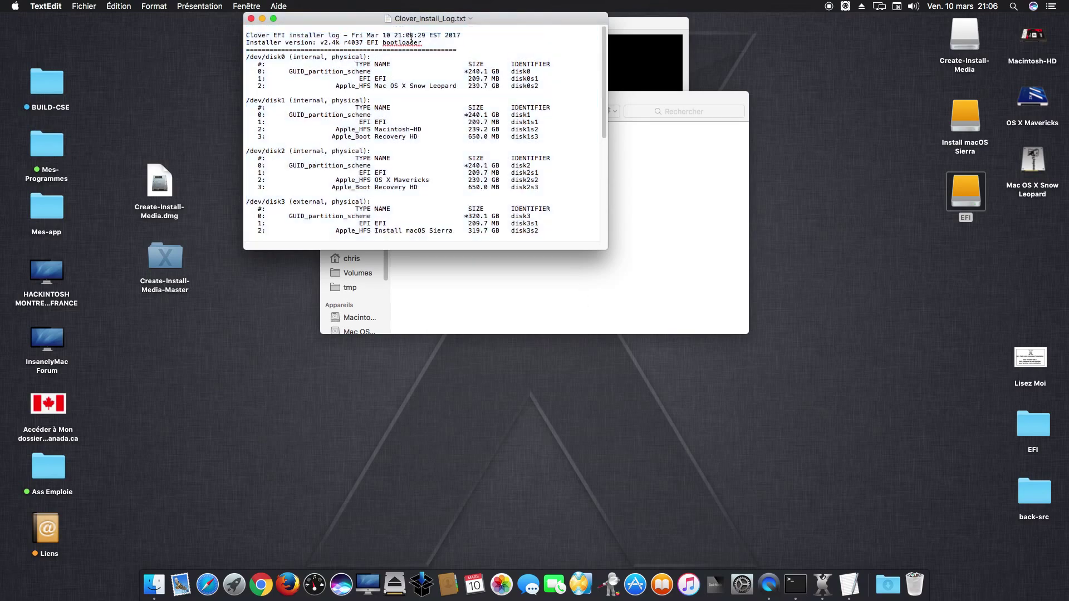
{"action": "left_click_drag", "start_coordinate": [425, 42], "coordinate": [241, 43]}
{"action": "left_click", "coordinate": [243, 40]}
{"action": "left_click", "coordinate": [251, 19]}
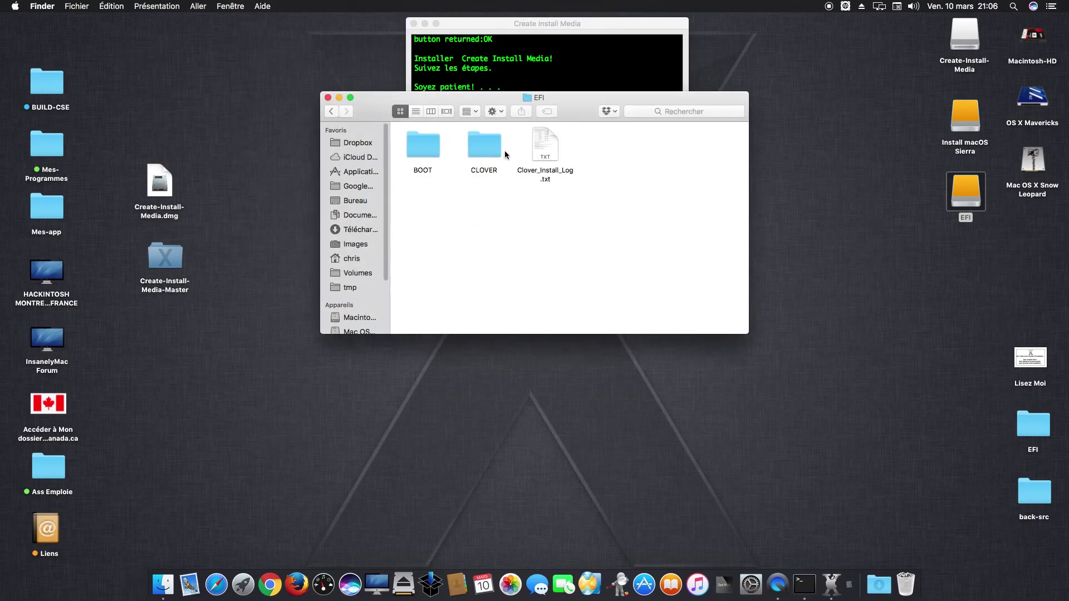
- Examine the kexts folder inside CLOVER, looking into 10.12 and going over the other version folders, and close the window
{"action": "double_click", "coordinate": [487, 147]}
{"action": "double_click", "coordinate": [546, 210]}
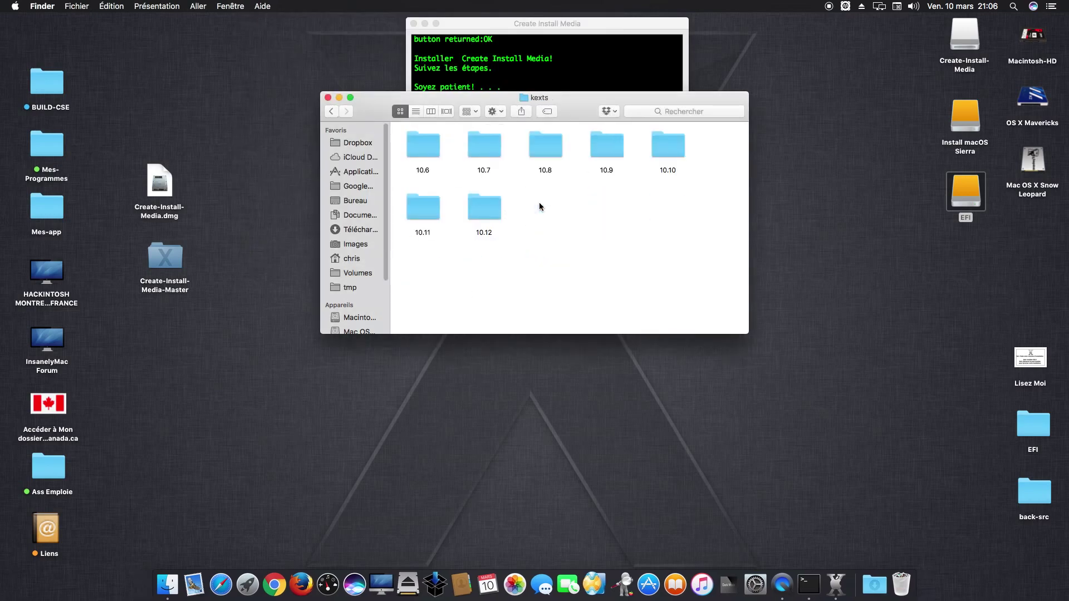
{"action": "double_click", "coordinate": [487, 205]}
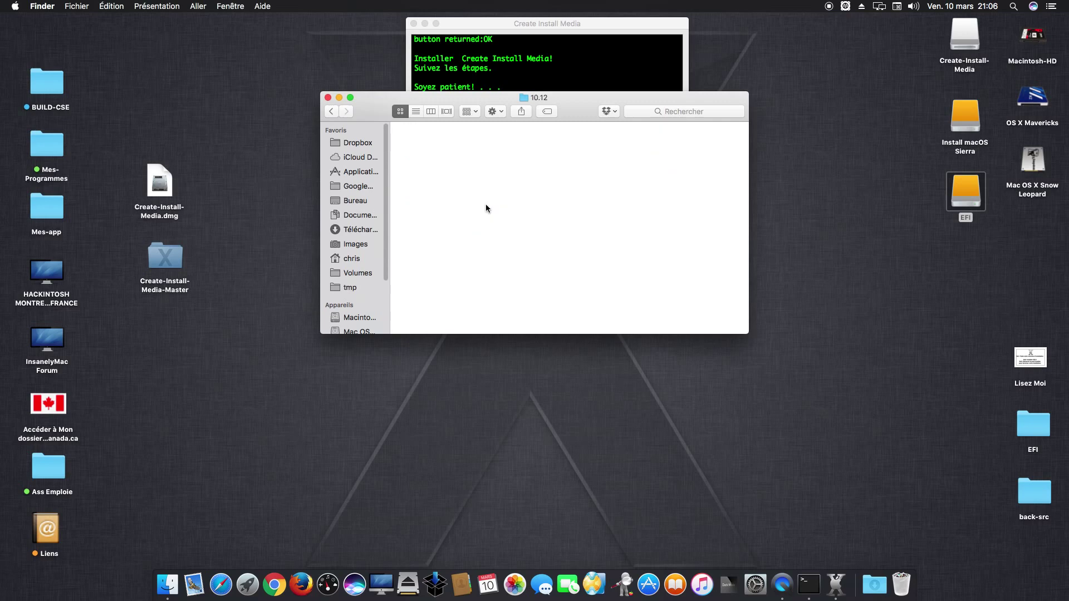
{"action": "left_click", "coordinate": [332, 112]}
{"action": "left_click", "coordinate": [424, 207]}
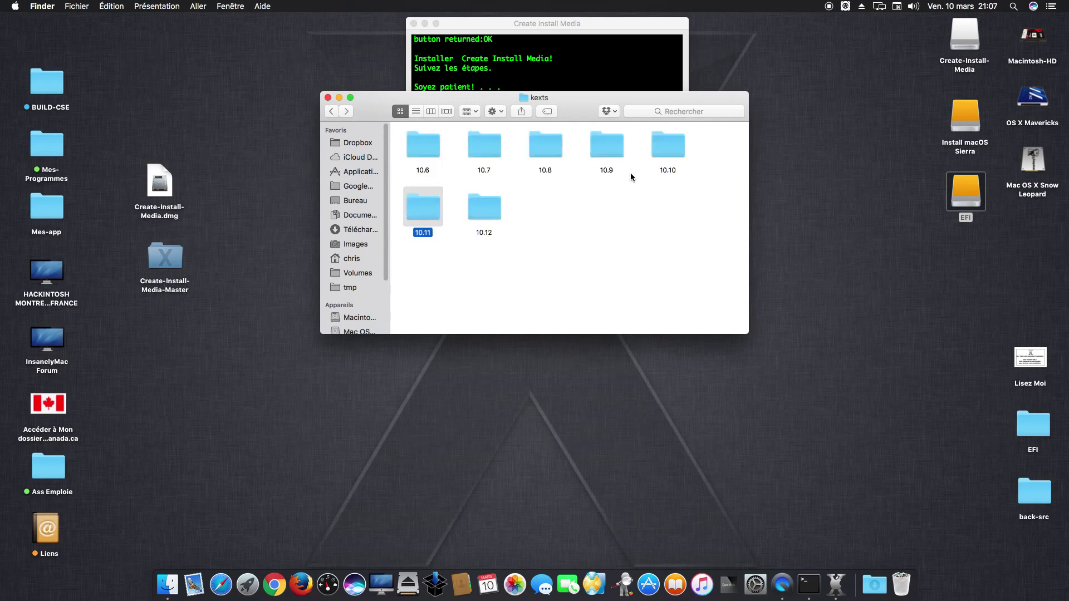
{"action": "left_click", "coordinate": [667, 150]}
{"action": "left_click", "coordinate": [615, 155]}
{"action": "left_click", "coordinate": [547, 149]}
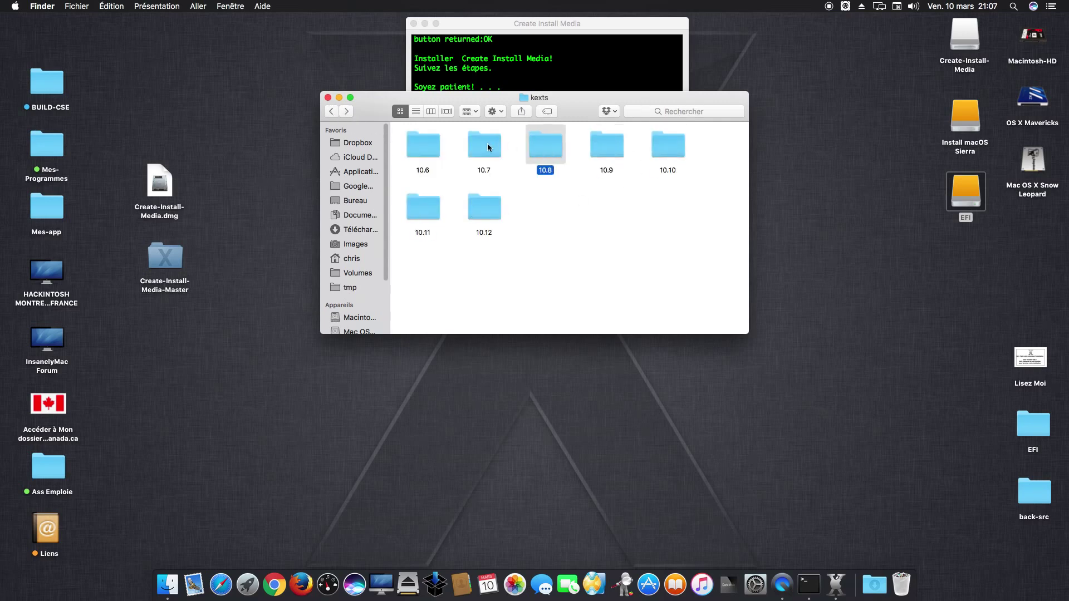
{"action": "left_click", "coordinate": [487, 143]}
{"action": "left_click", "coordinate": [328, 97]}
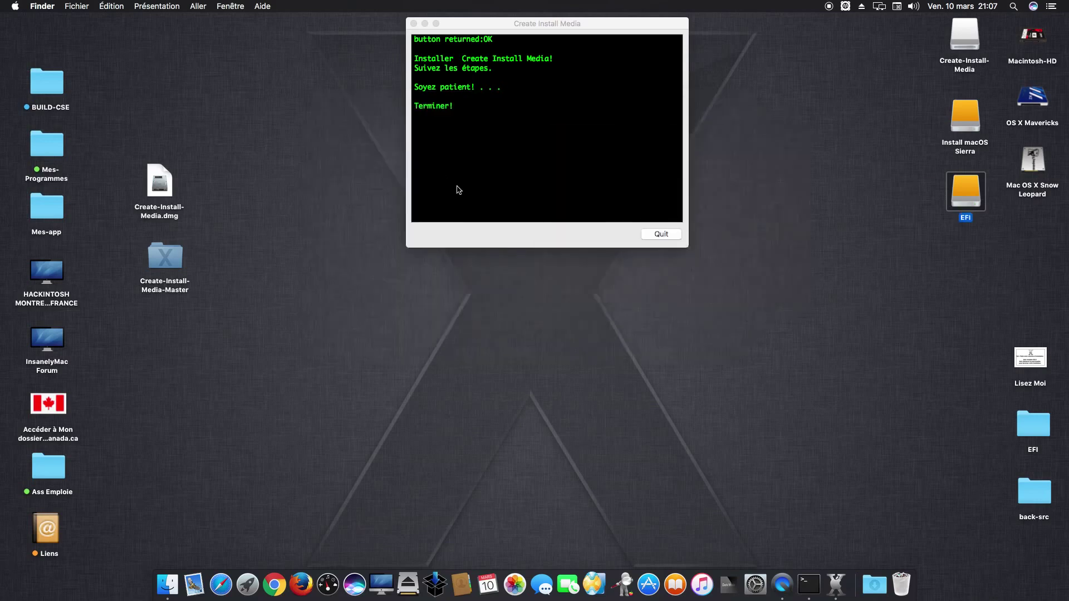
- Quit Create Install Media and check the contents of the Install macOS Sierra volume
{"action": "left_click", "coordinate": [498, 185]}
{"action": "left_click", "coordinate": [661, 235]}
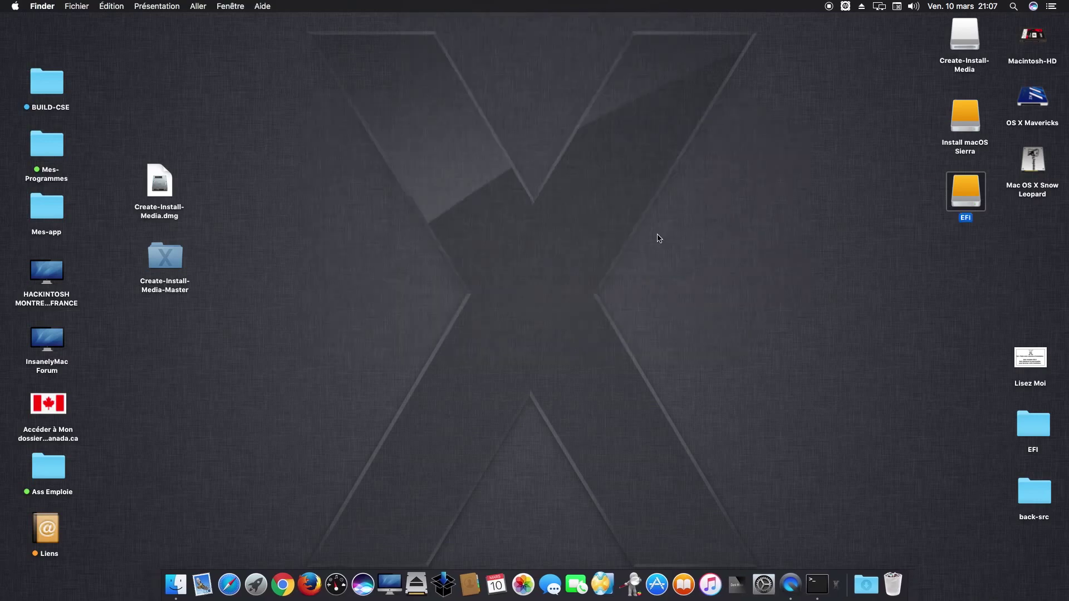
{"action": "double_click", "coordinate": [967, 119]}
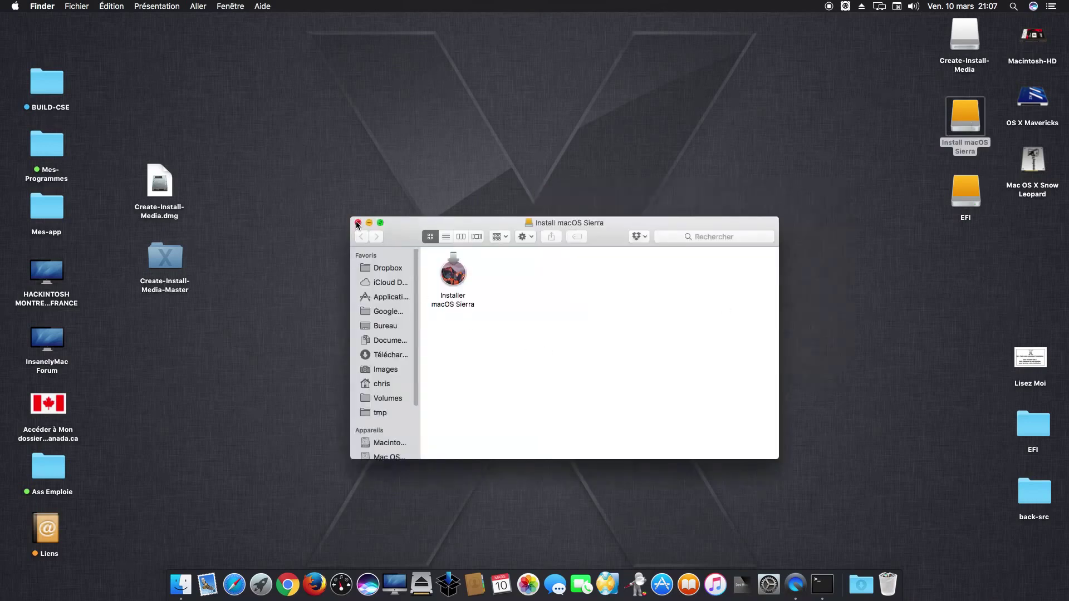
{"action": "left_click", "coordinate": [358, 223]}
{"action": "left_click", "coordinate": [11, 6]}
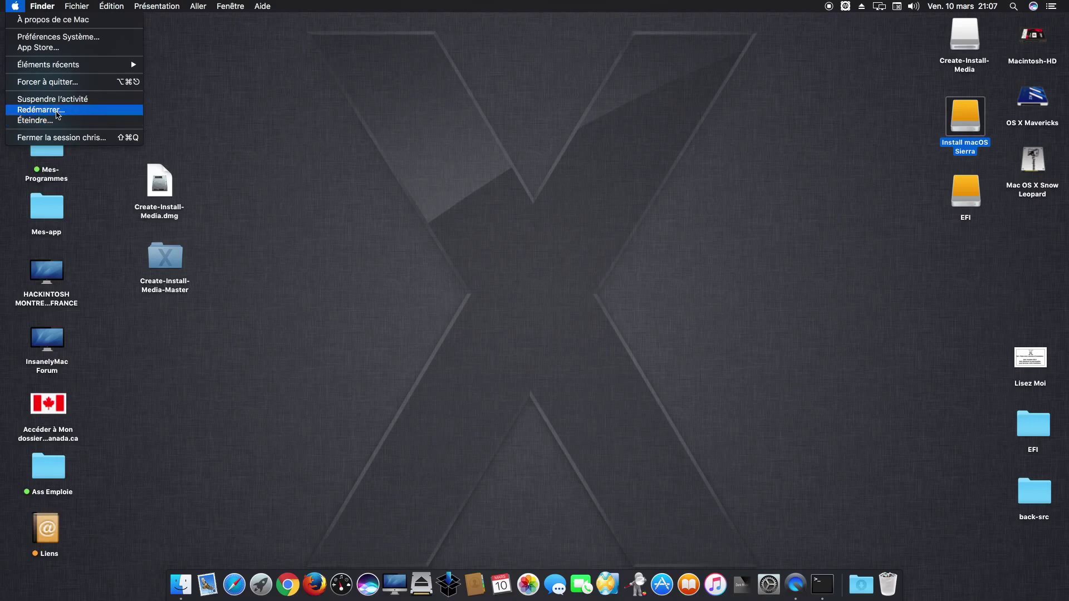
{"action": "left_click", "coordinate": [481, 201]}
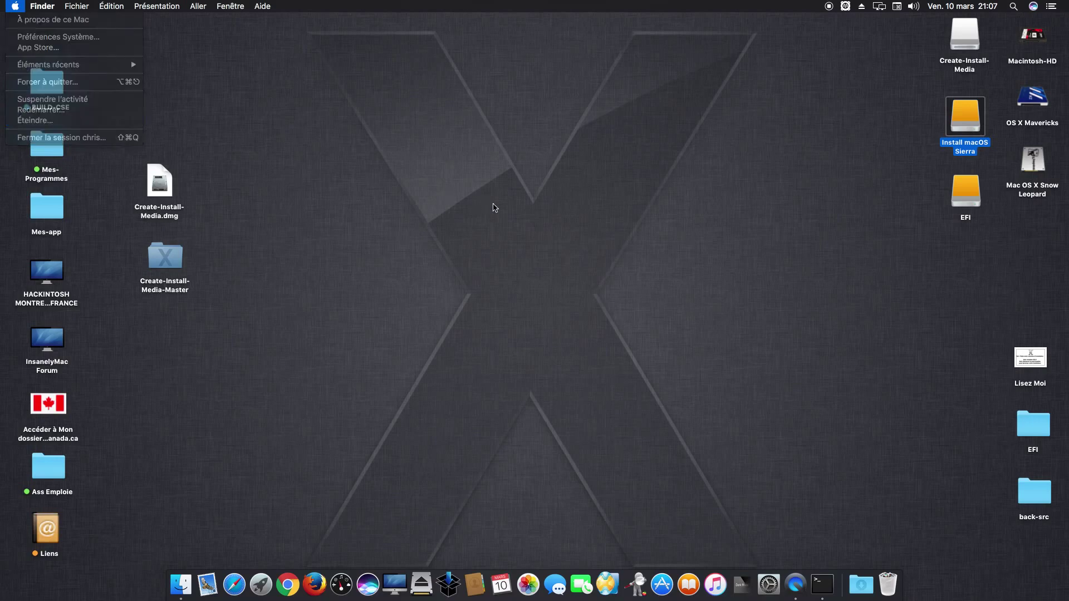
{"action": "left_click", "coordinate": [1033, 370]}
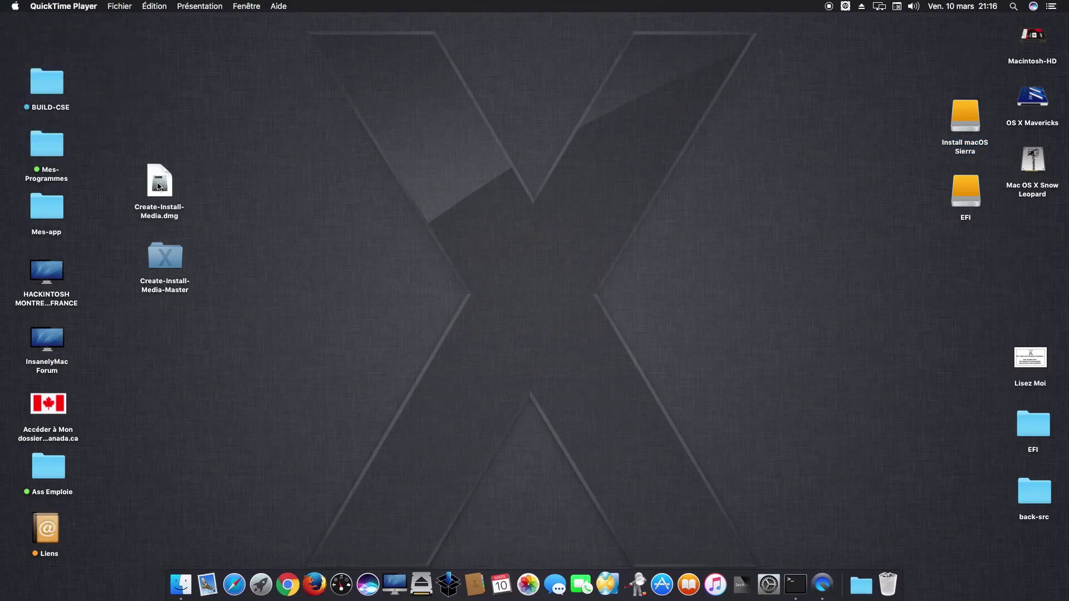
- Copy Create-Install-Media.dmg from the desktop to the Install macOS Sierra volume and check the copy there
{"action": "left_click_drag", "start_coordinate": [159, 185], "coordinate": [958, 116]}
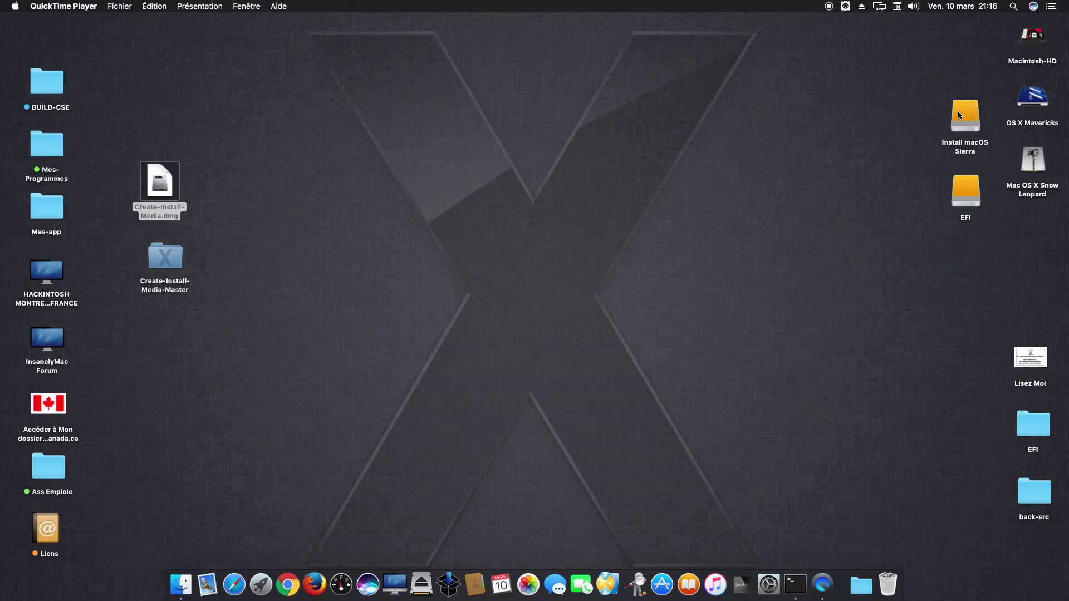
{"action": "double_click", "coordinate": [958, 115]}
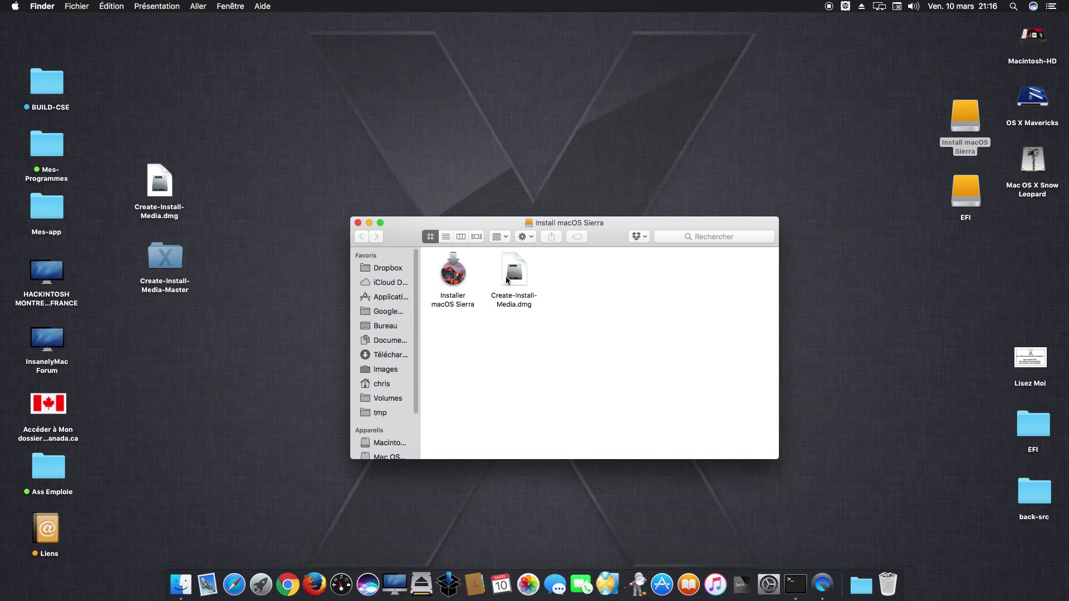
{"action": "left_click", "coordinate": [507, 280]}
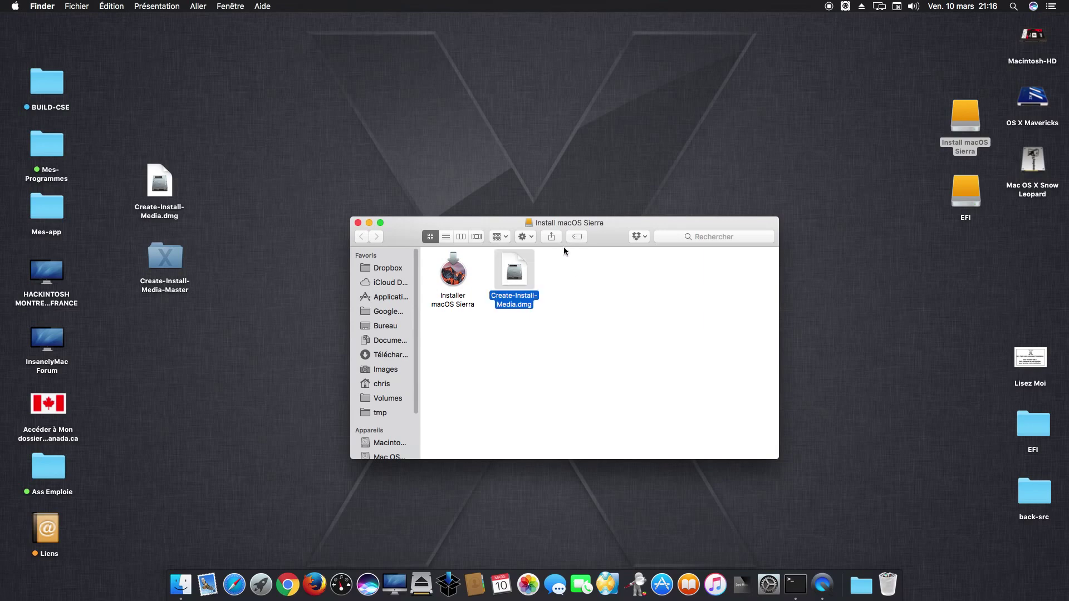
{"action": "left_click", "coordinate": [358, 223]}
- Read the installation steps in the Lisez Moi image, marking out No2- Installer OS X, and close it
{"action": "left_click", "coordinate": [1020, 362]}
{"action": "double_click", "coordinate": [1021, 362]}
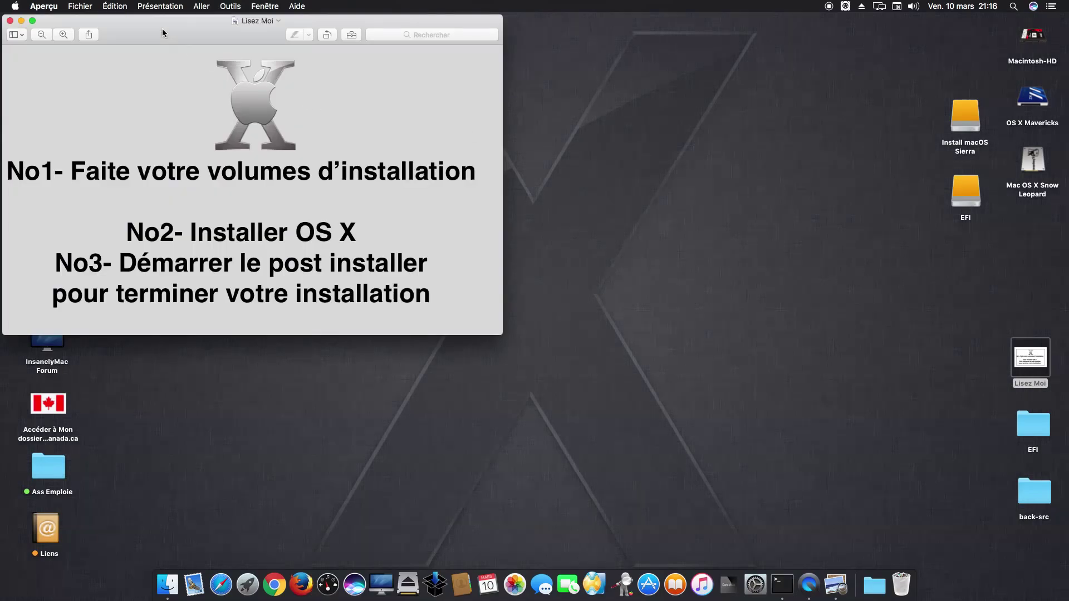
{"action": "left_click_drag", "start_coordinate": [163, 32], "coordinate": [441, 102]}
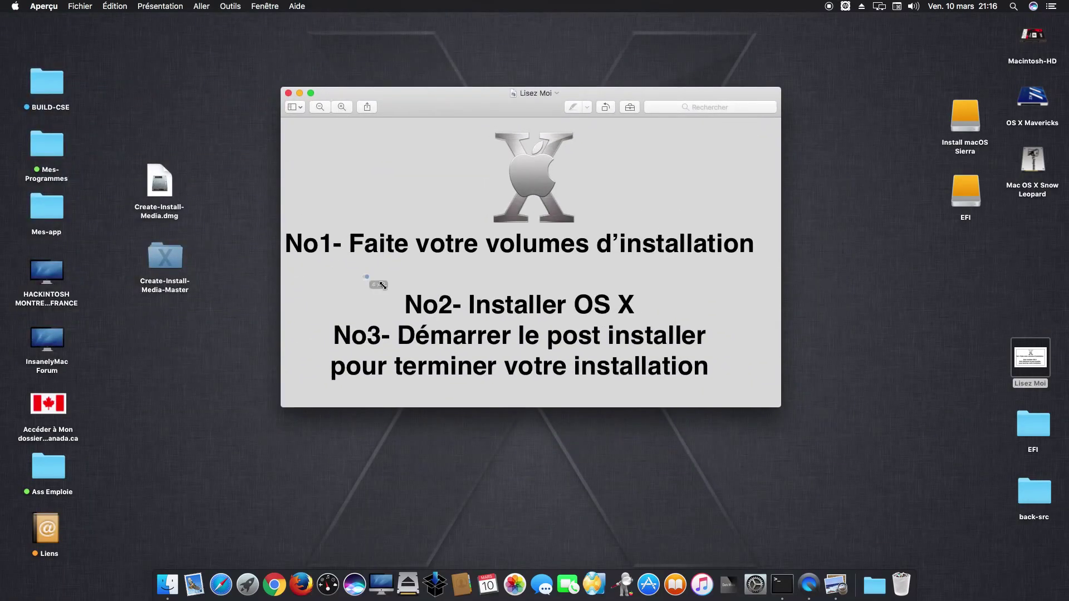
{"action": "left_click_drag", "start_coordinate": [365, 277], "coordinate": [683, 323]}
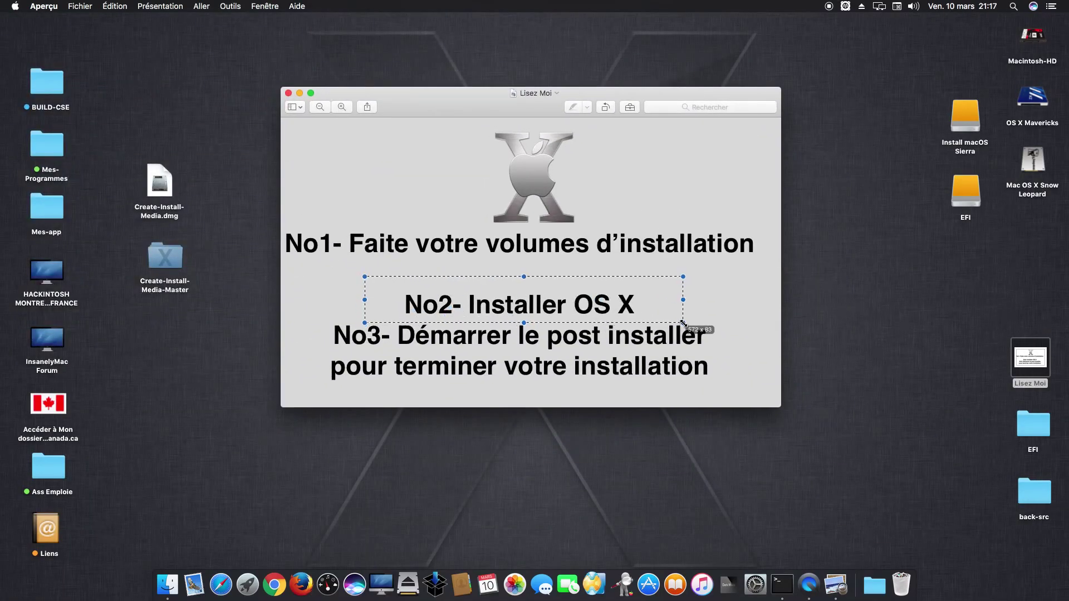
{"action": "left_click", "coordinate": [289, 93]}
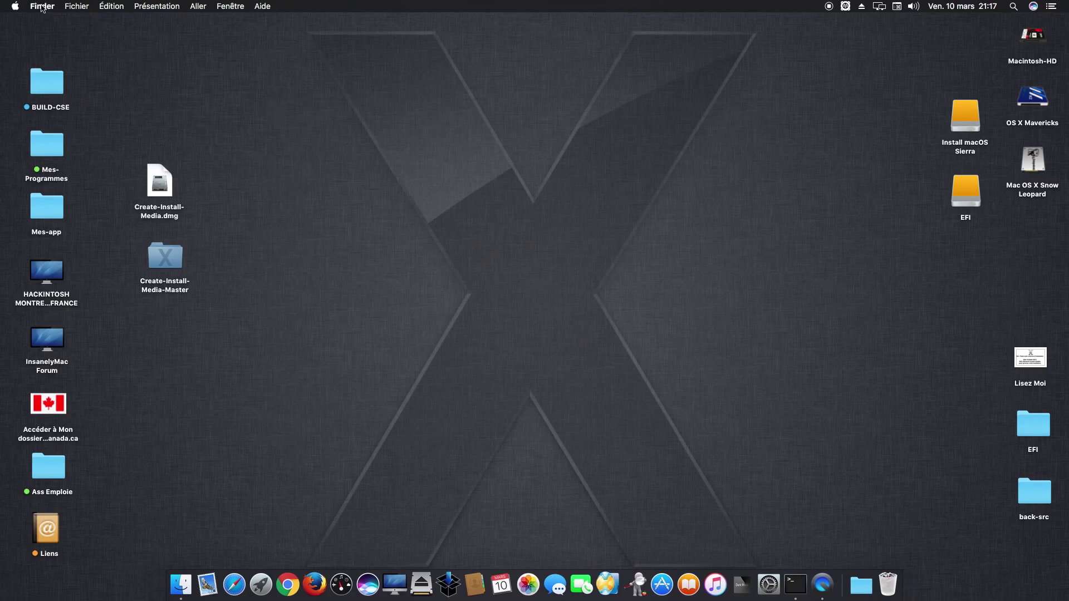
{"action": "left_click", "coordinate": [15, 7]}
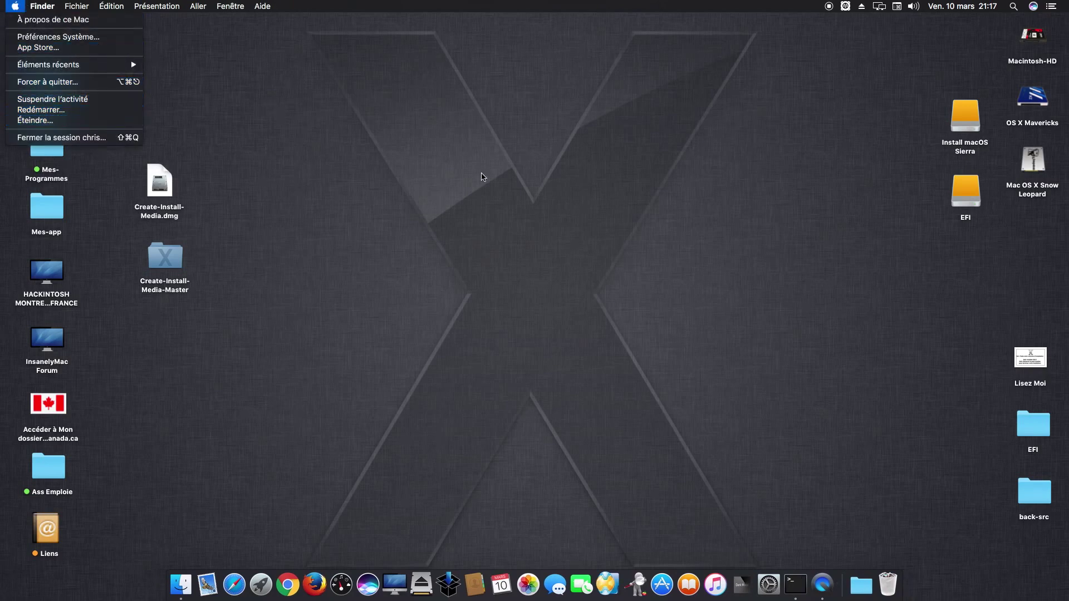
{"action": "left_click", "coordinate": [482, 175]}
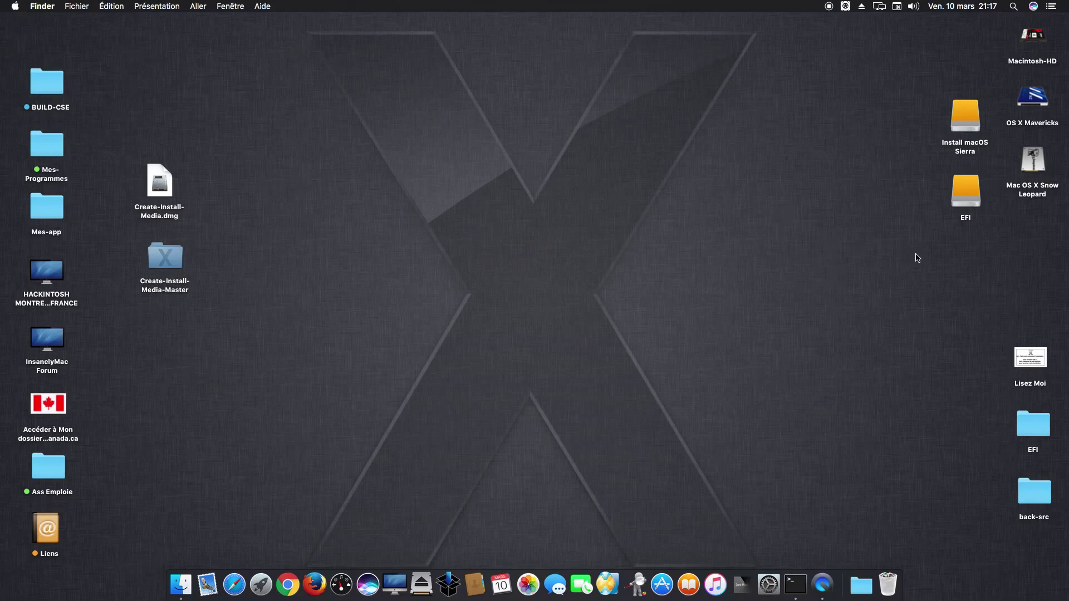
- Copy Create-Install-Media.dmg from the Install macOS Sierra volume to the desktop, replacing the existing file, and place it above the Create-Install-Media-Master folder
{"action": "double_click", "coordinate": [959, 113]}
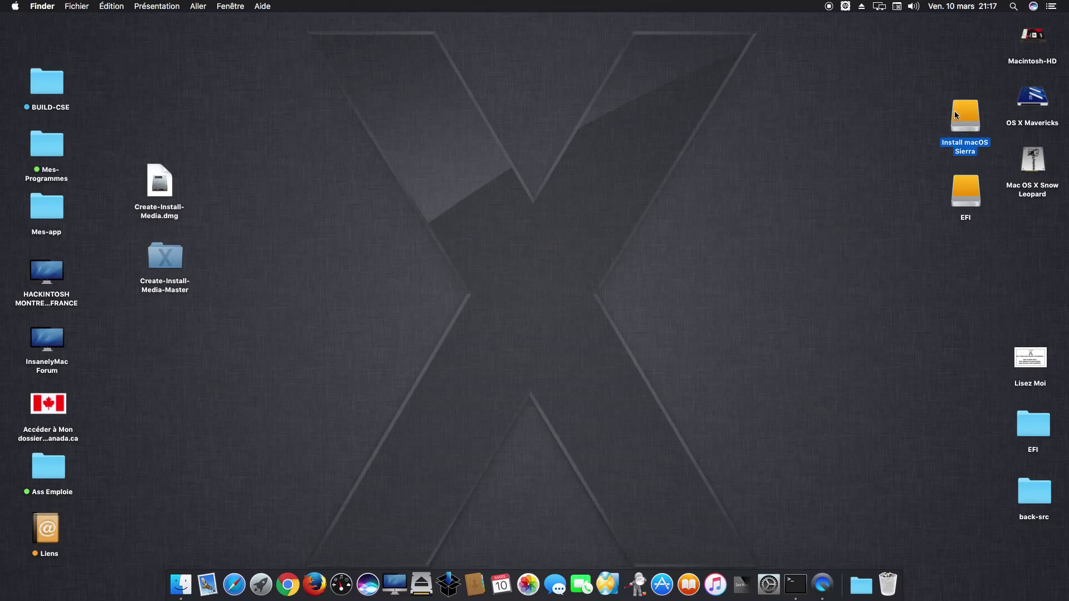
{"action": "left_click_drag", "start_coordinate": [384, 236], "coordinate": [462, 160]}
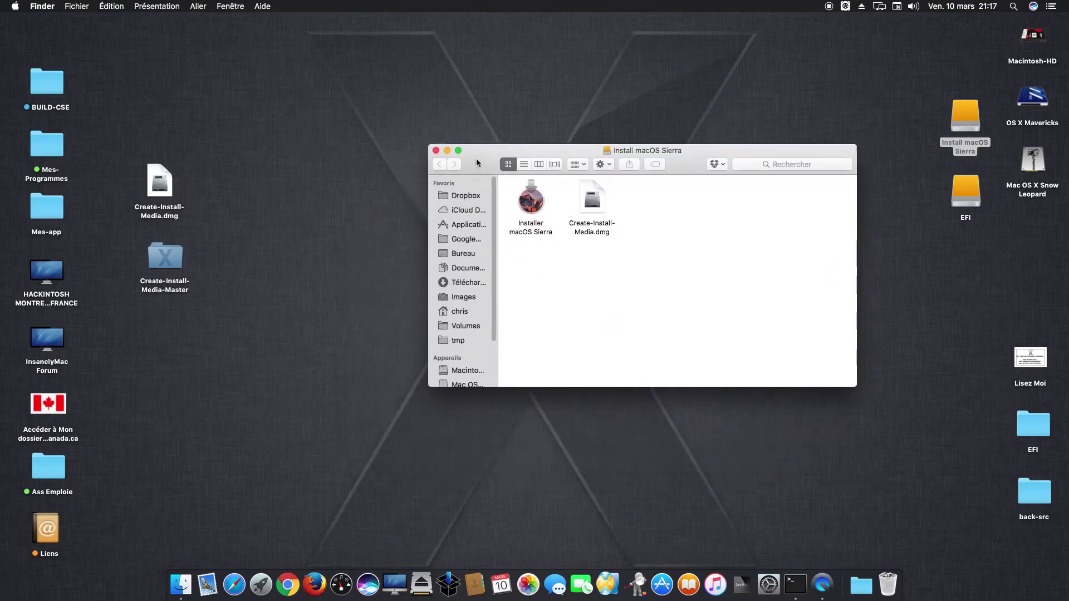
{"action": "left_click_drag", "start_coordinate": [596, 197], "coordinate": [305, 198]}
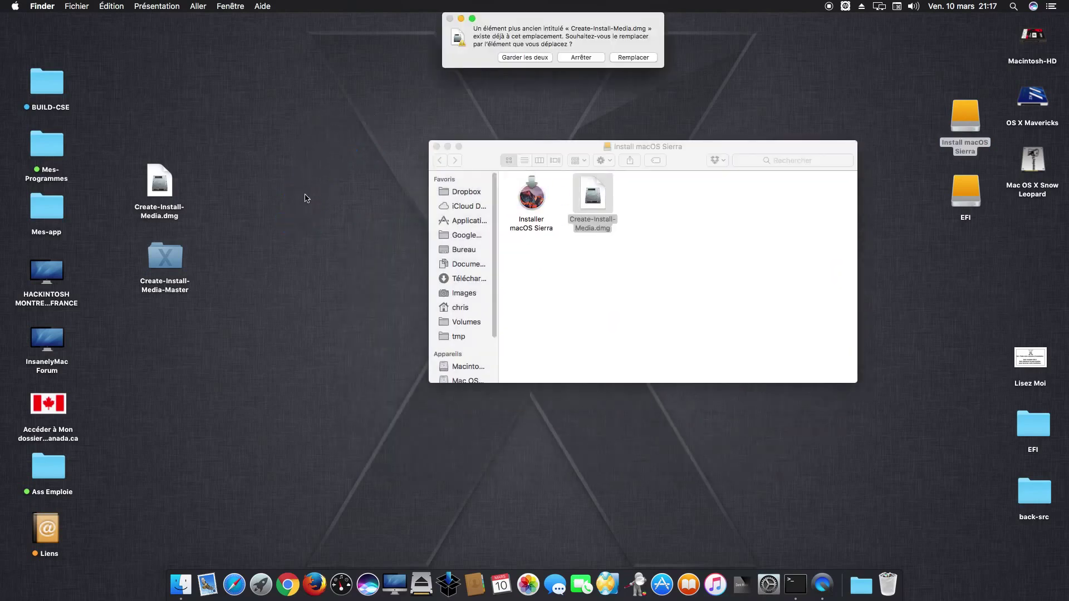
{"action": "left_click", "coordinate": [642, 58]}
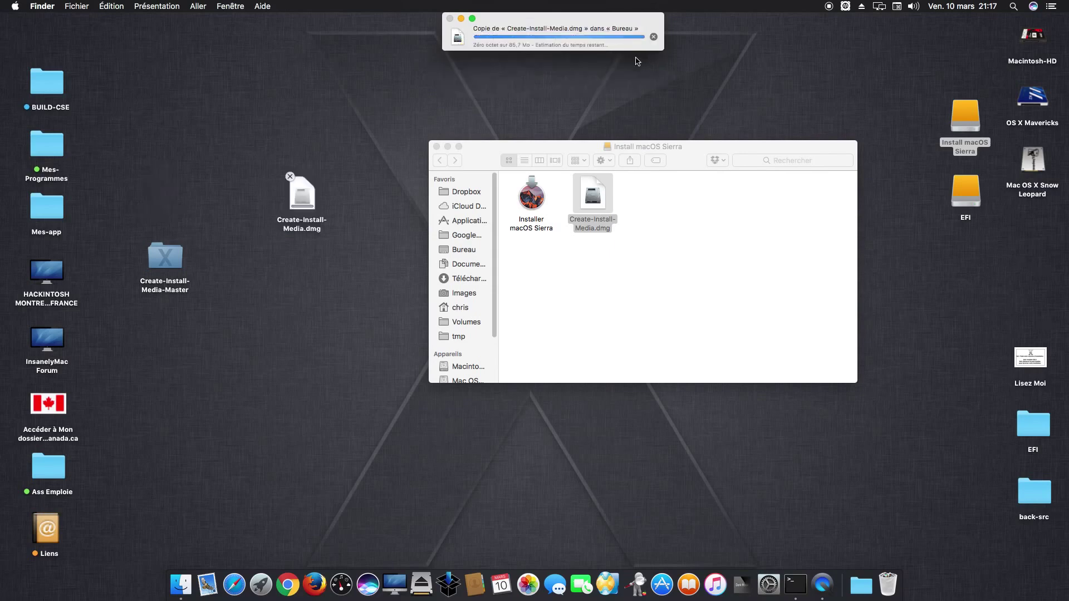
{"action": "left_click", "coordinate": [437, 147]}
{"action": "left_click_drag", "start_coordinate": [311, 201], "coordinate": [171, 193]}
{"action": "left_click", "coordinate": [224, 217]}
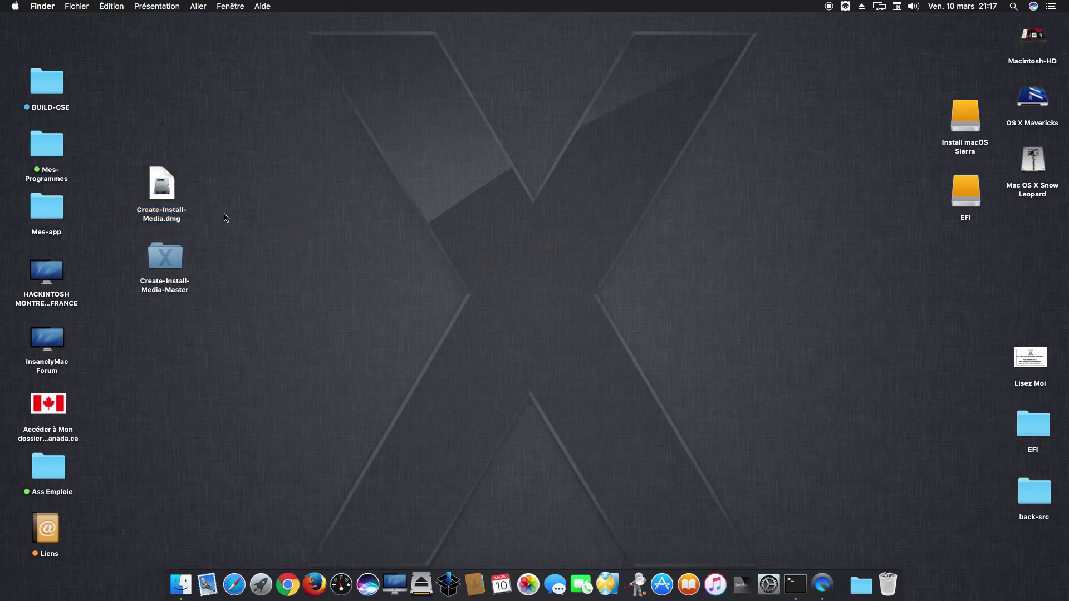
- Mount the desktop copy of Create-Install-Media.dmg, skipping its verification, and launch Create Install Media from it
{"action": "left_click", "coordinate": [167, 195]}
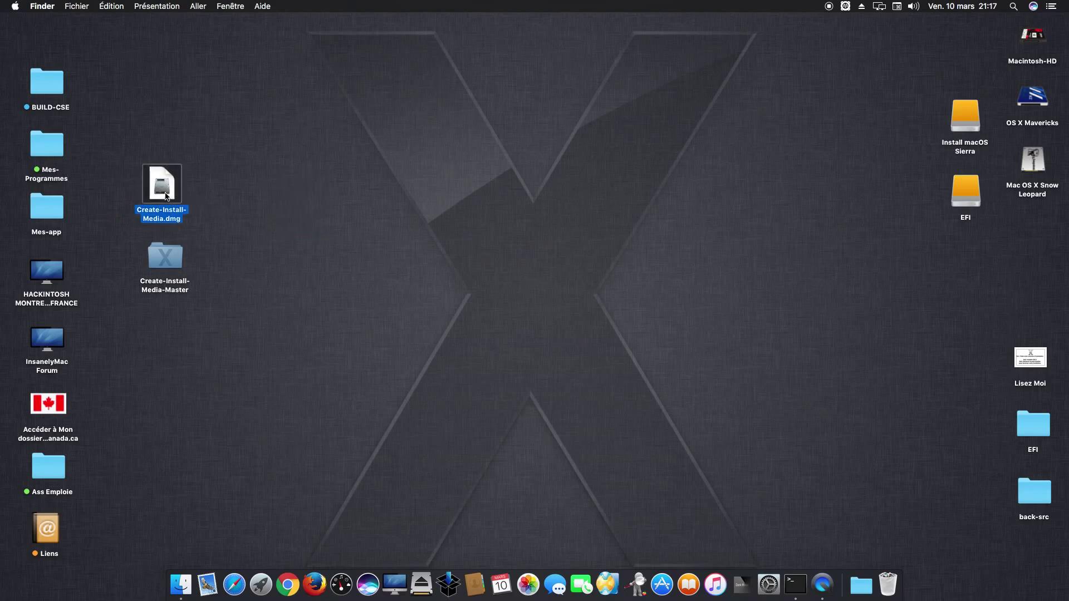
{"action": "double_click", "coordinate": [167, 196]}
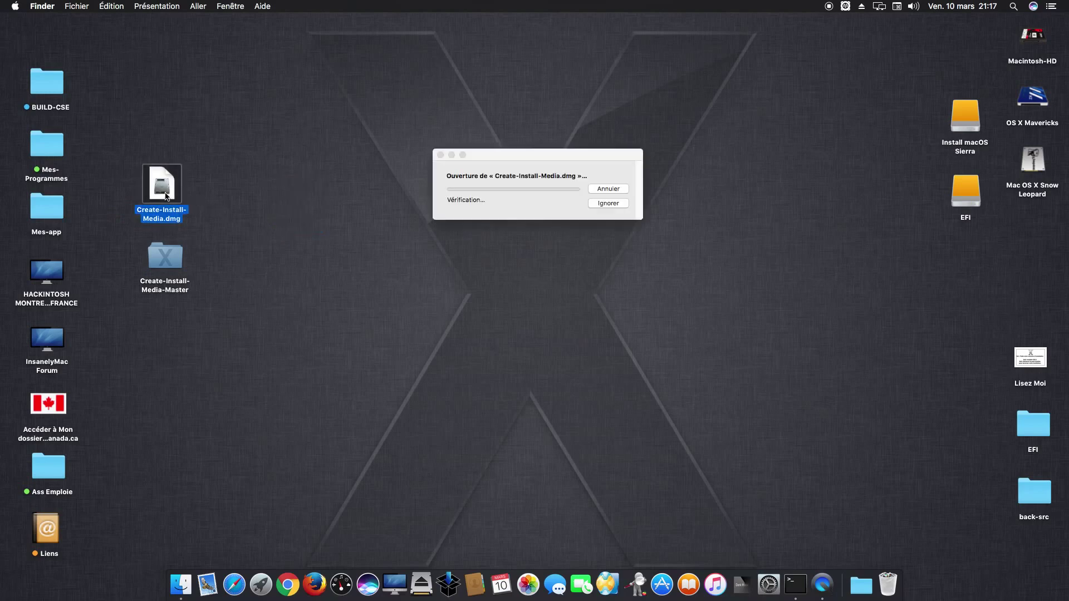
{"action": "left_click", "coordinate": [598, 203]}
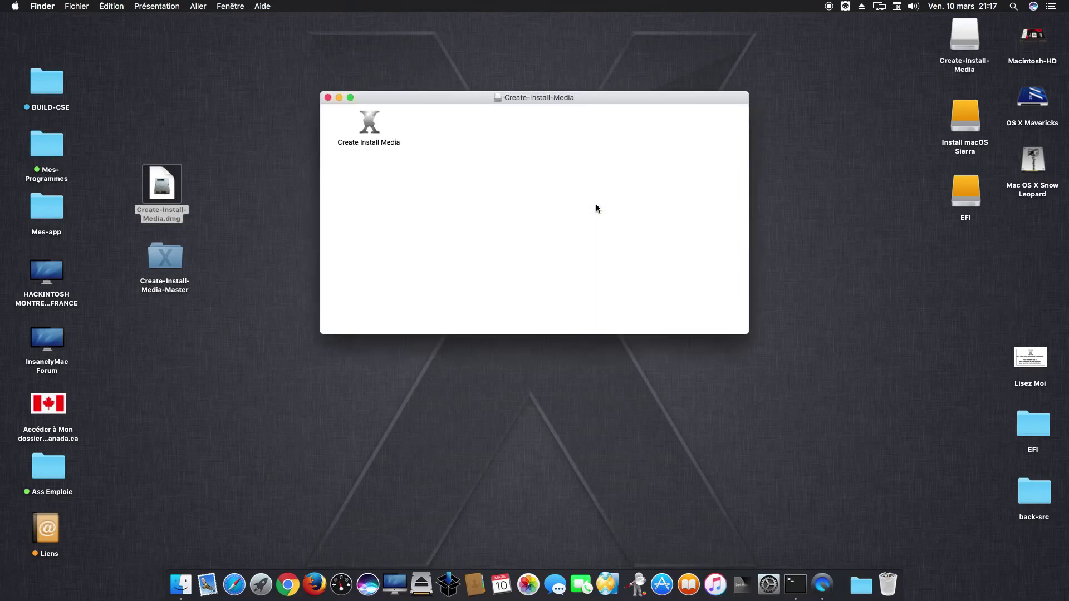
{"action": "double_click", "coordinate": [369, 122]}
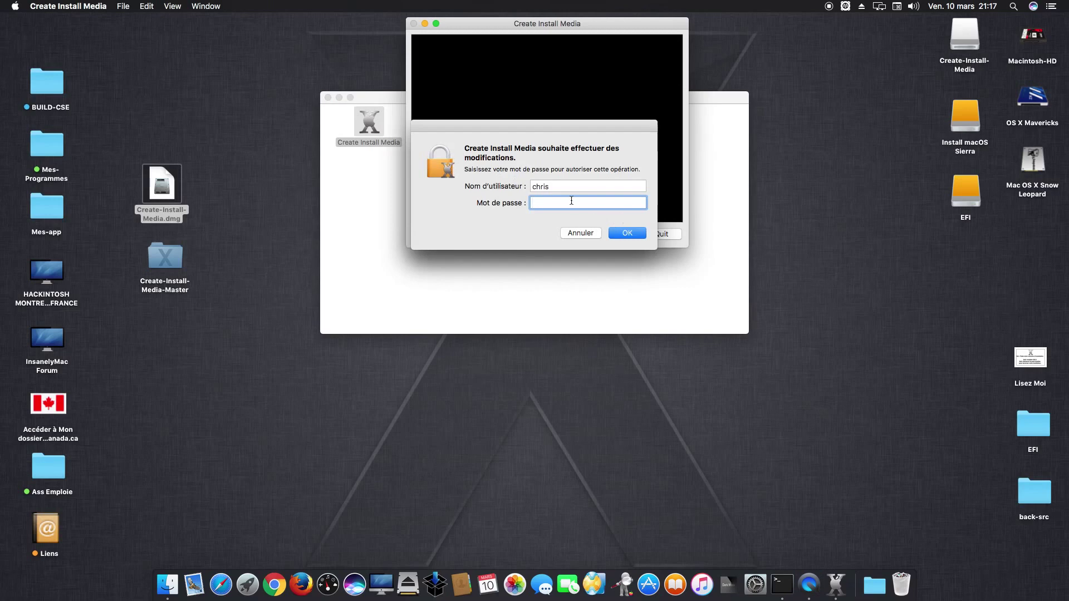
- Authorize Create Install Media with the account password, choose Post Installer Clover and open Post-Installer-HMF-Clover OS X
{"action": "type", "text": "•••••••"}
{"action": "key", "text": "Return"}
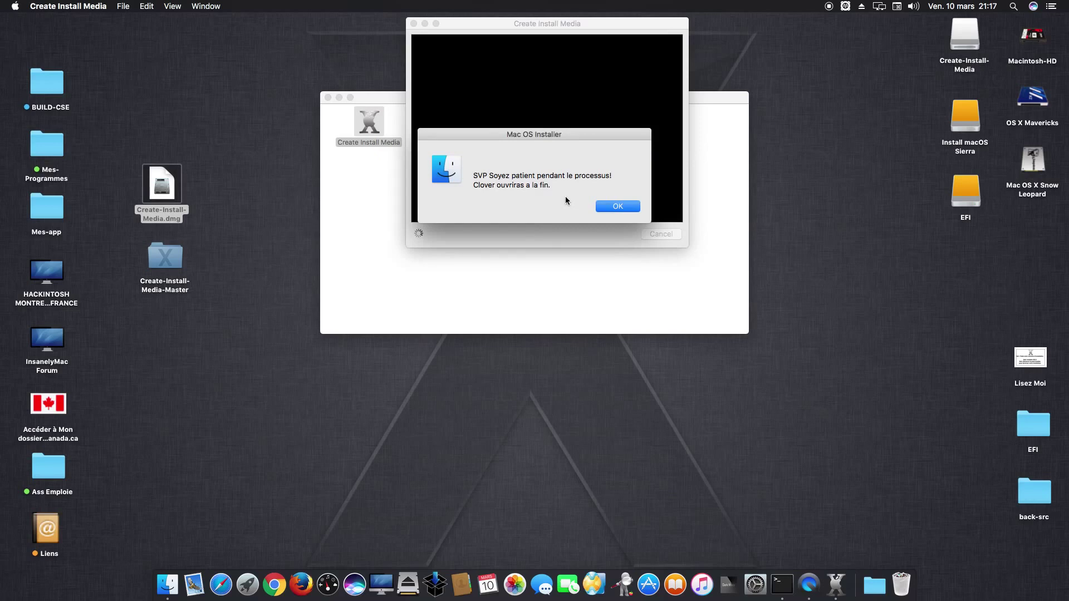
{"action": "left_click", "coordinate": [615, 206]}
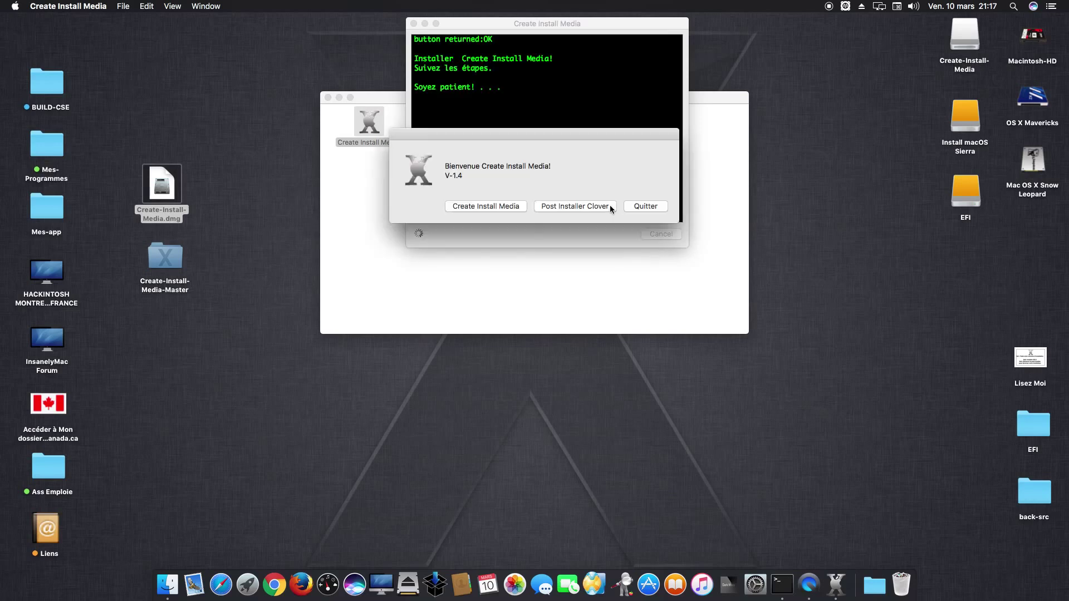
{"action": "left_click", "coordinate": [578, 207]}
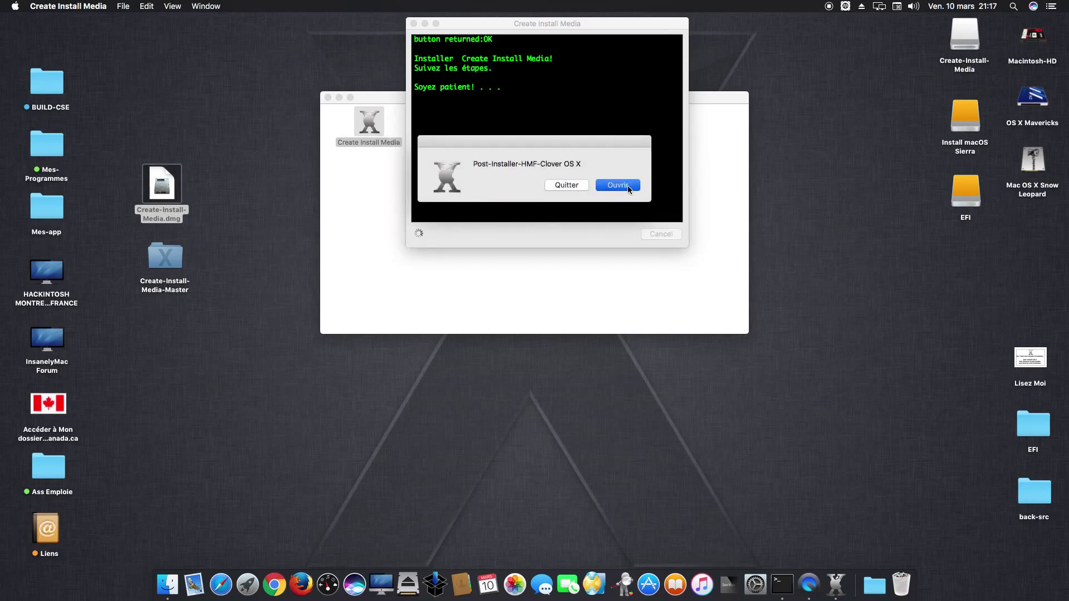
{"action": "left_click", "coordinate": [617, 186]}
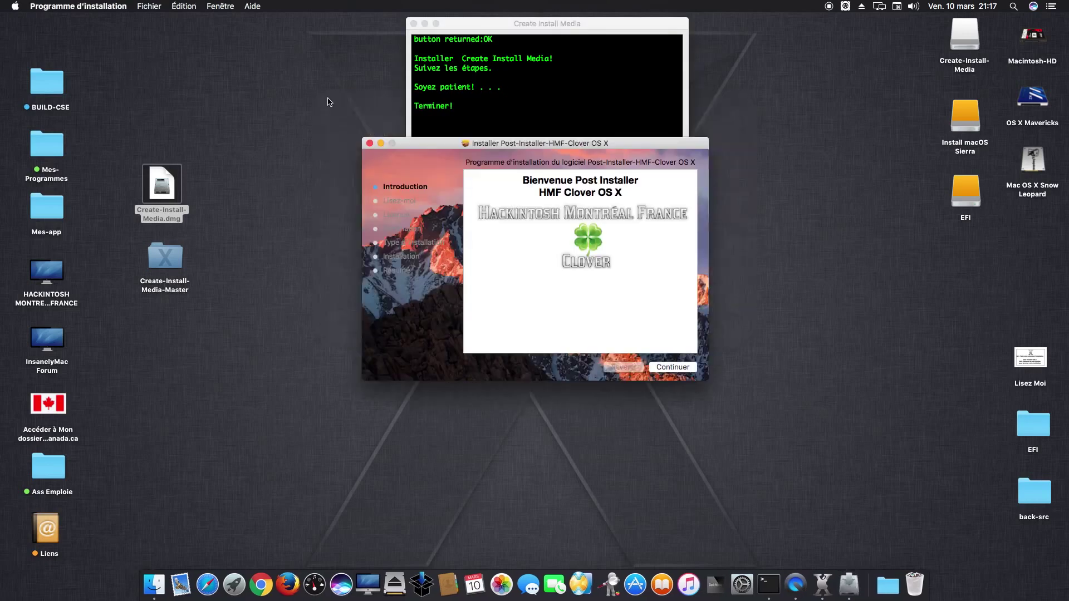
- Advance the Post-Installer-HMF-Clover OS X installer to its Lisez-moi page and quit Create Install Media
{"action": "left_click", "coordinate": [672, 367]}
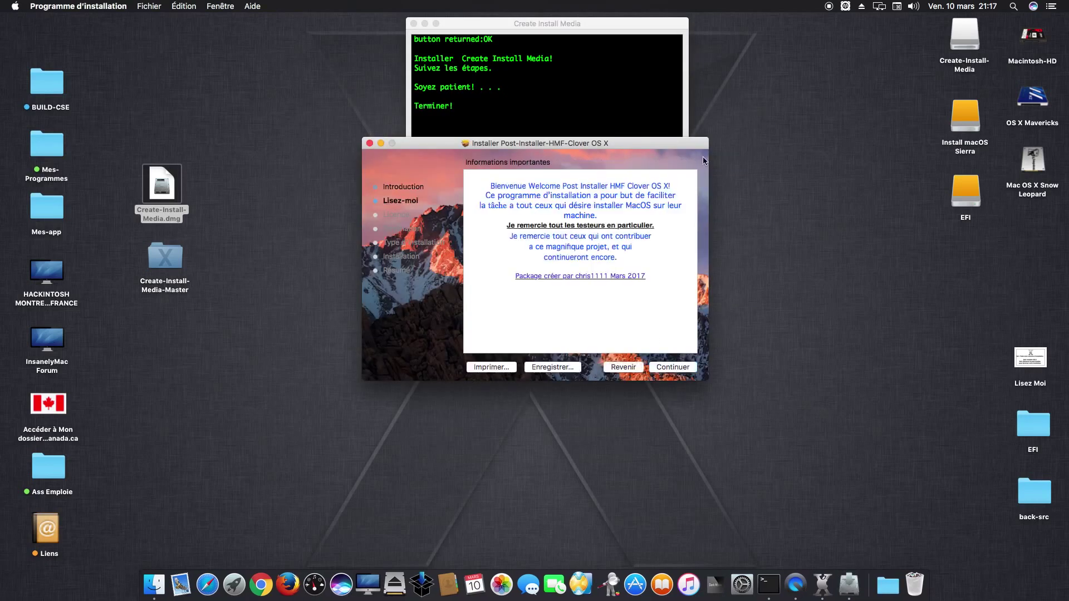
{"action": "left_click", "coordinate": [619, 115]}
{"action": "left_click_drag", "start_coordinate": [471, 105], "coordinate": [414, 107]}
{"action": "left_click", "coordinate": [491, 111]}
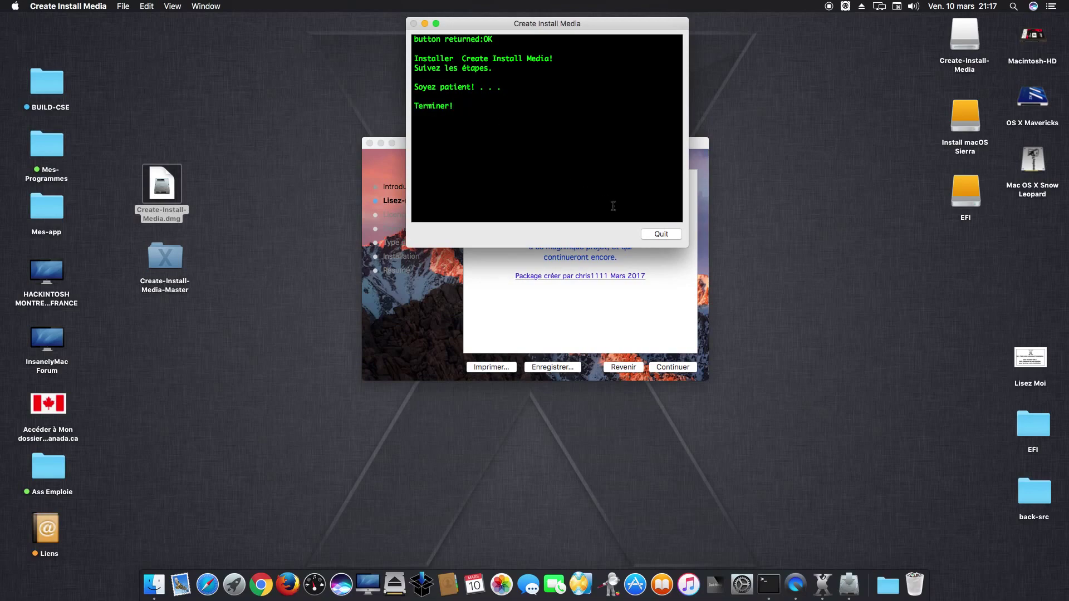
{"action": "left_click", "coordinate": [661, 234]}
- Continue past the Lisez-moi page and accept the post-installer's licence
{"action": "left_click", "coordinate": [671, 368]}
{"action": "left_click", "coordinate": [671, 367]}
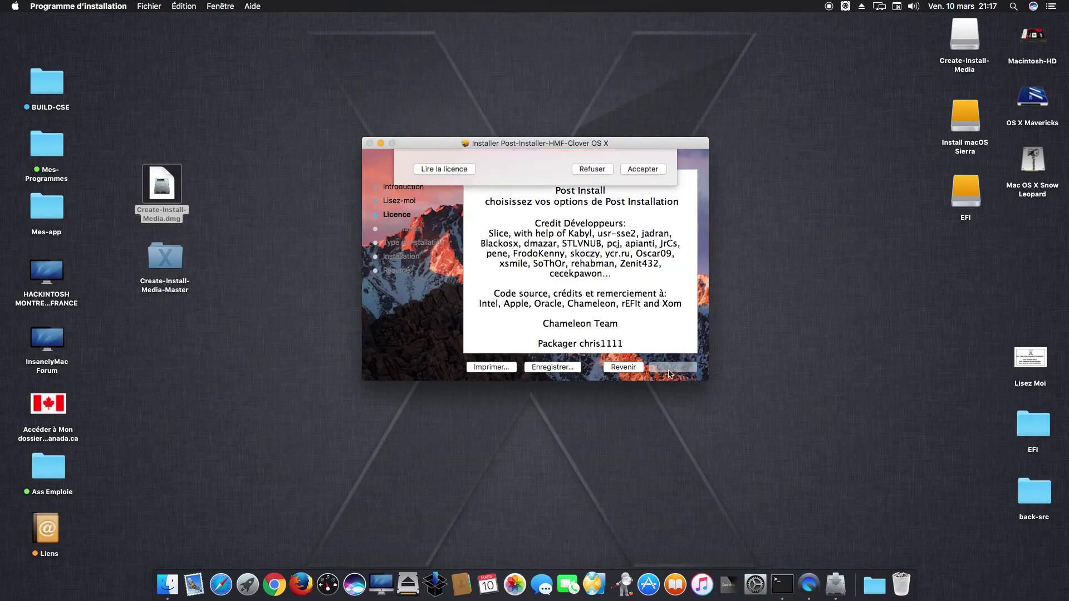
{"action": "key", "text": "Return"}
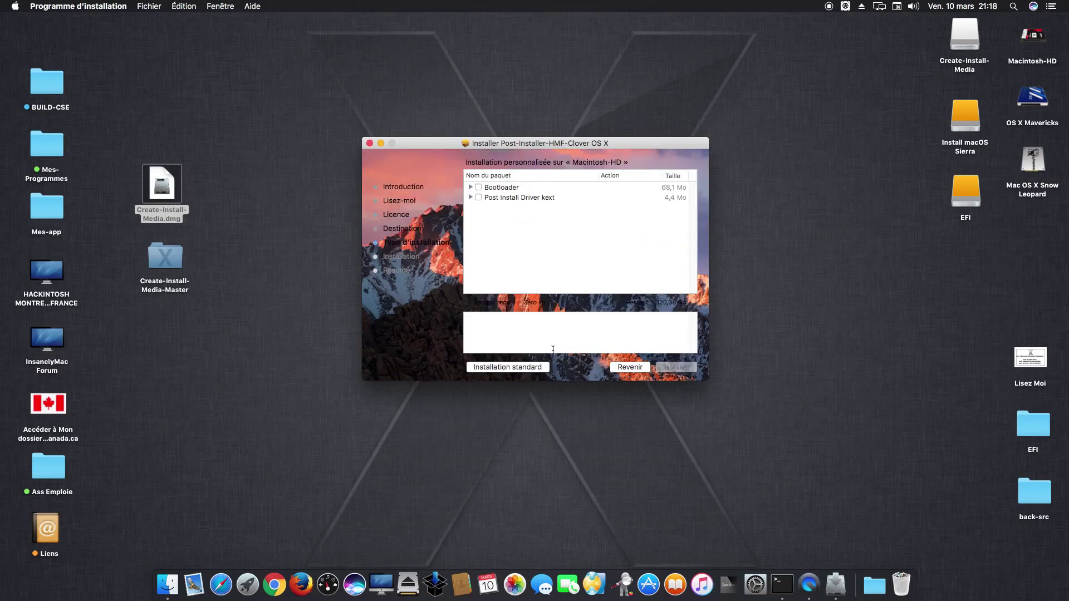
- Reopen the destination choice, keep Macintosh-HD as the target disk and return to the custom installation packages
{"action": "left_click", "coordinate": [545, 369]}
{"action": "left_click", "coordinate": [607, 343]}
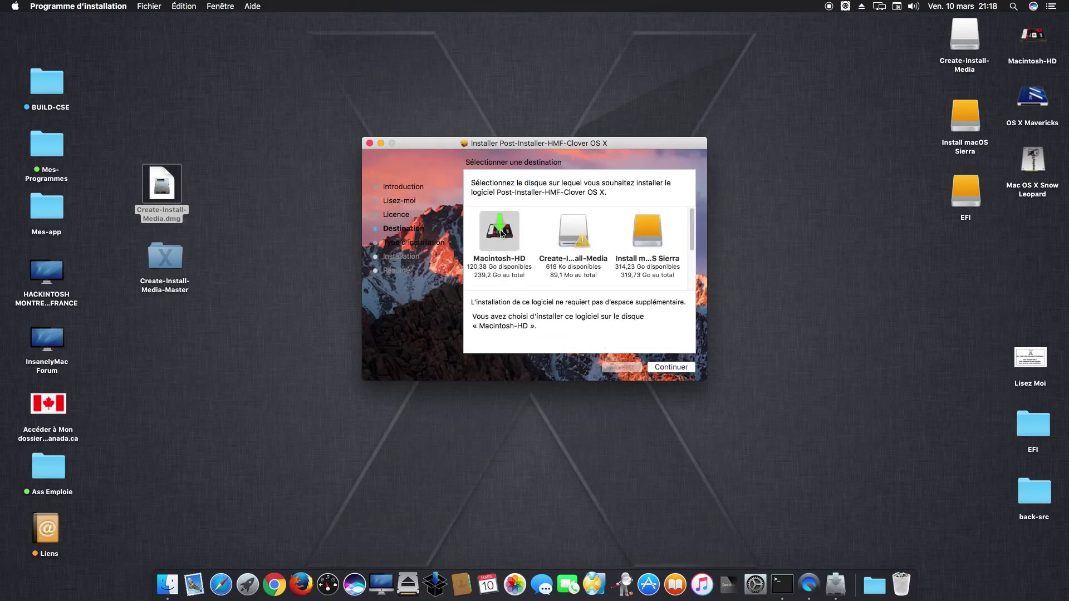
{"action": "left_click", "coordinate": [689, 367]}
{"action": "left_click", "coordinate": [507, 367]}
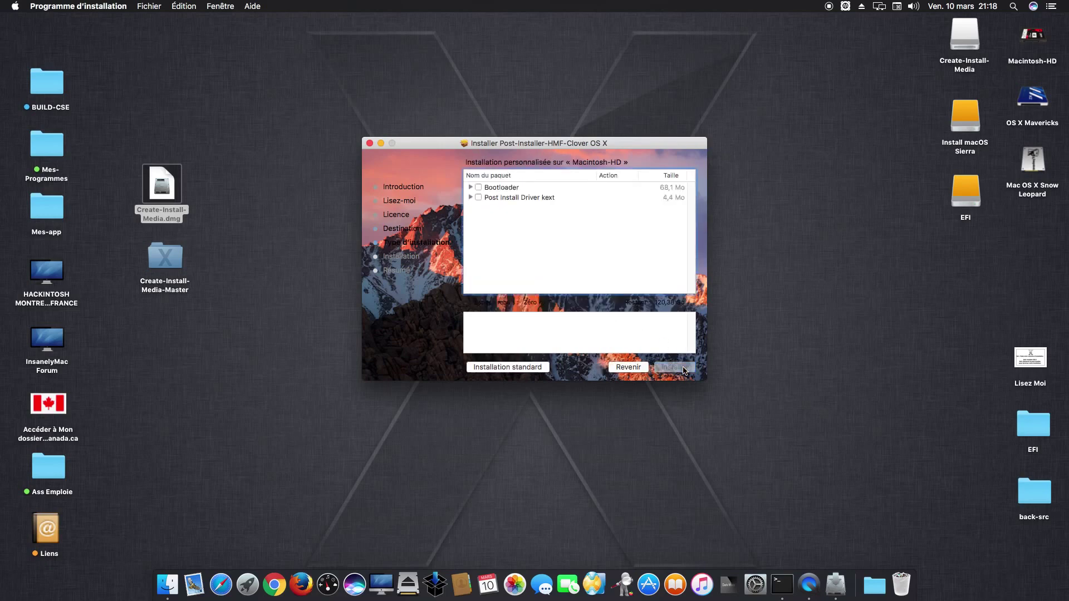
- Expand the Bootloader packages, try the Clover V2.4K r4037 UEFI option, and leave only Clover V2.4K r4037 ESP selected
{"action": "left_click", "coordinate": [470, 187]}
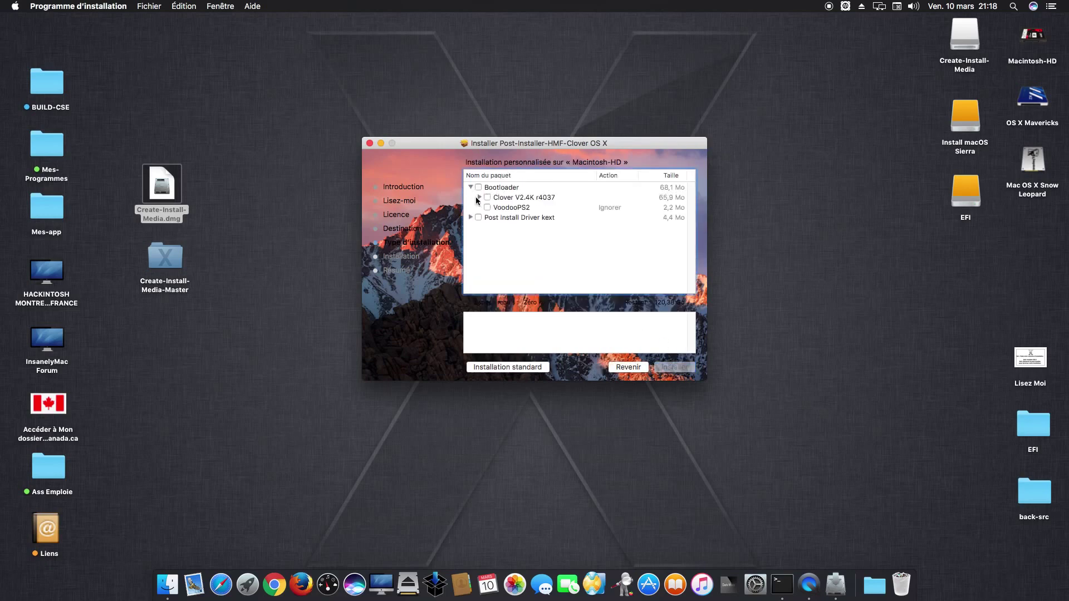
{"action": "left_click", "coordinate": [479, 197]}
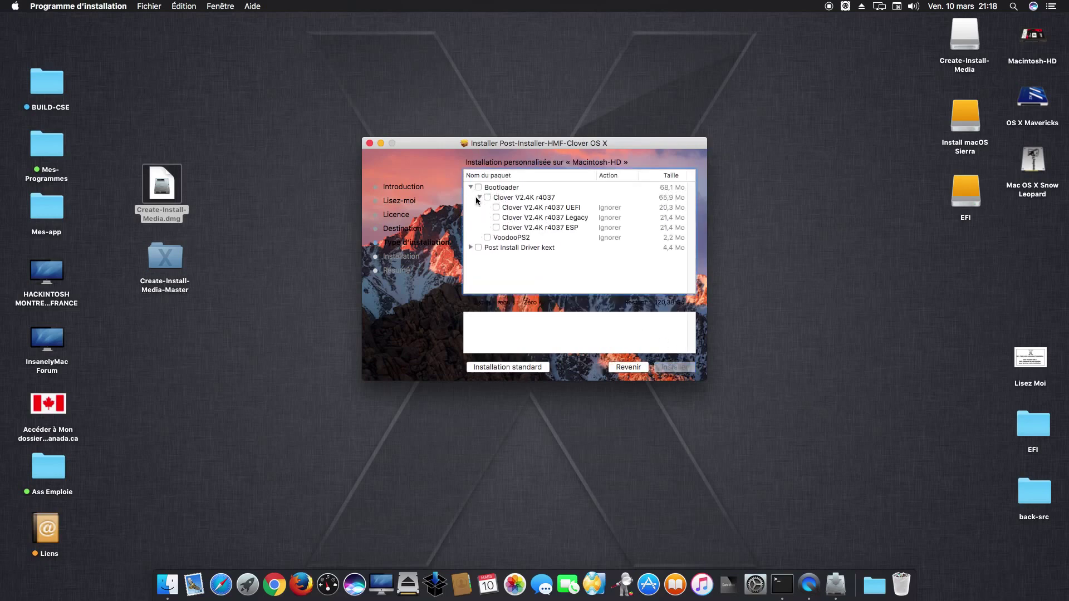
{"action": "left_click", "coordinate": [496, 227]}
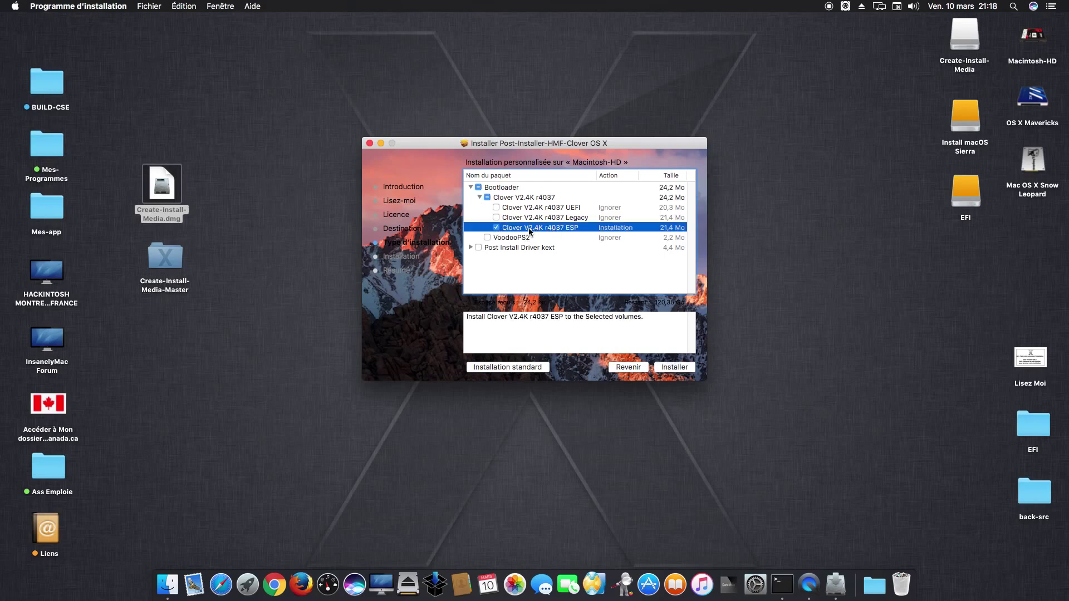
{"action": "left_click", "coordinate": [496, 227]}
{"action": "left_click", "coordinate": [531, 211]}
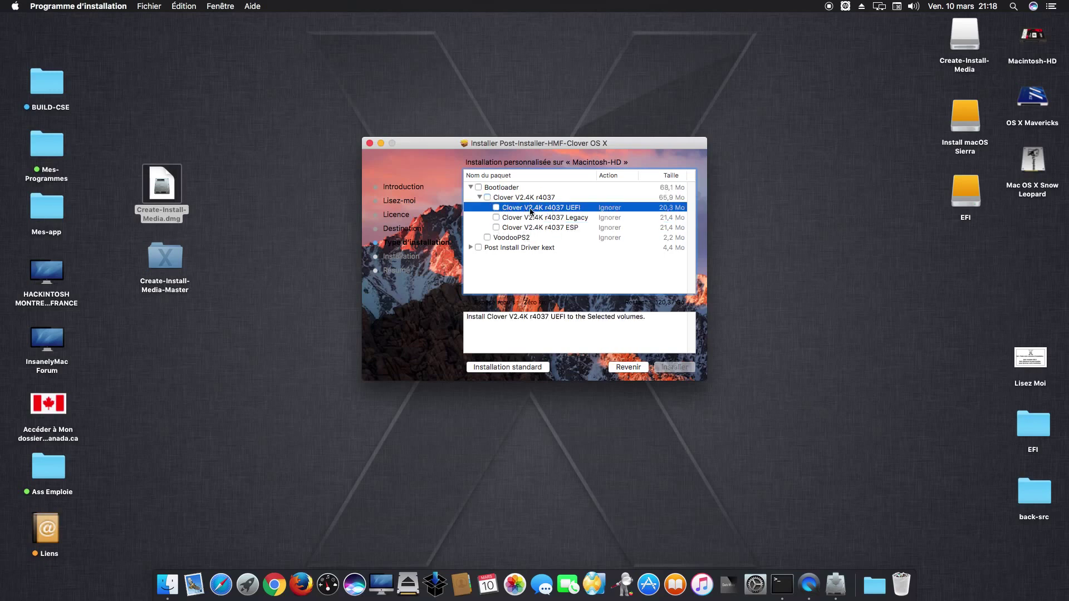
{"action": "left_click", "coordinate": [496, 208]}
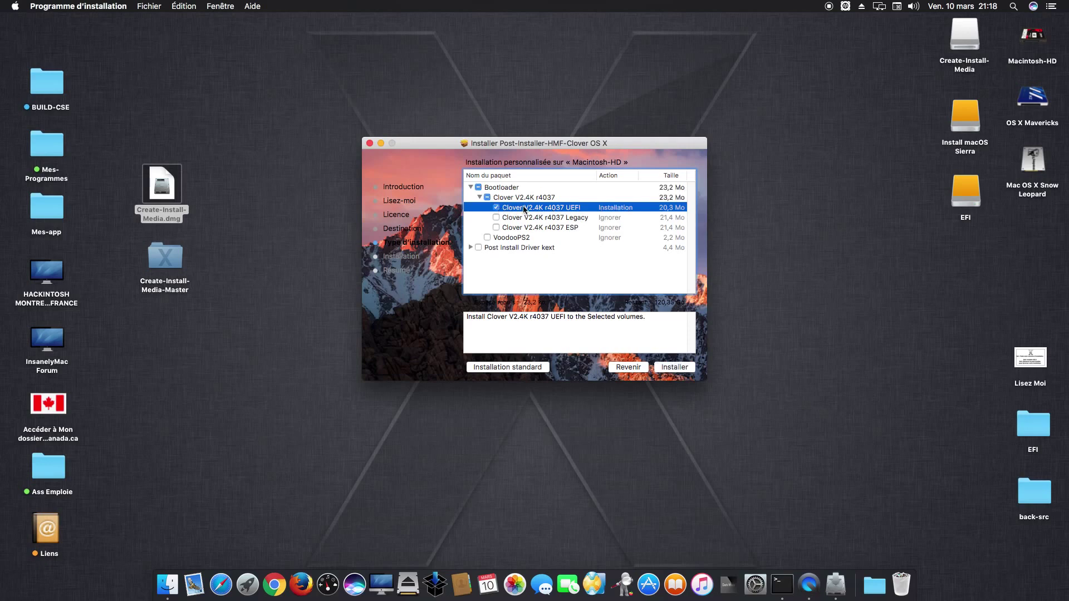
{"action": "left_click", "coordinate": [496, 207]}
{"action": "left_click", "coordinate": [496, 228]}
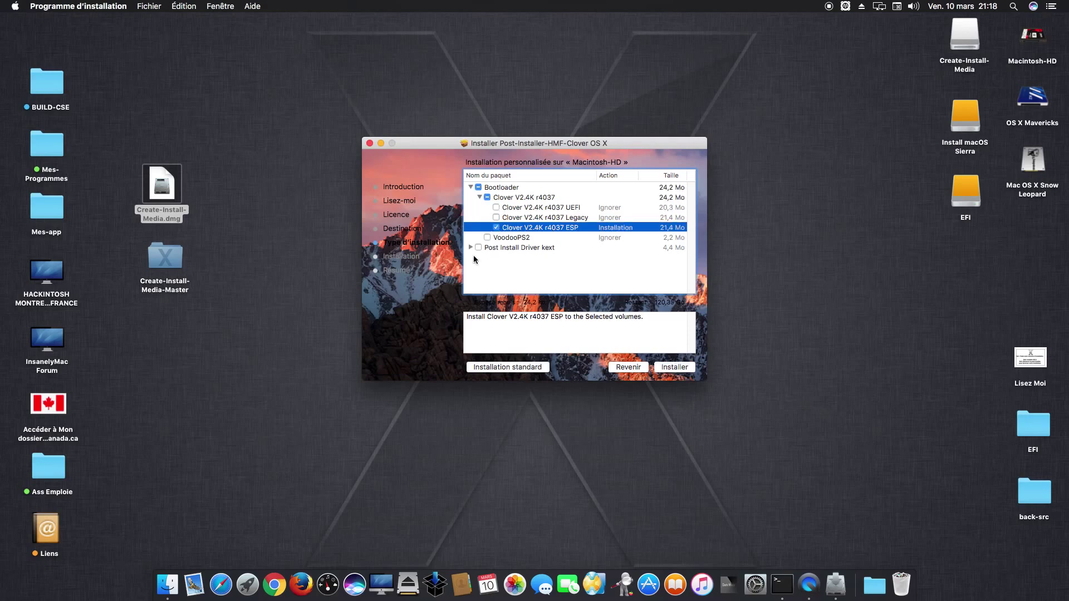
- Select Realtek8111 GB Ethernet under Network Clover UEFI/ESP and review the descriptions of it and the ESP package
{"action": "left_click", "coordinate": [471, 248]}
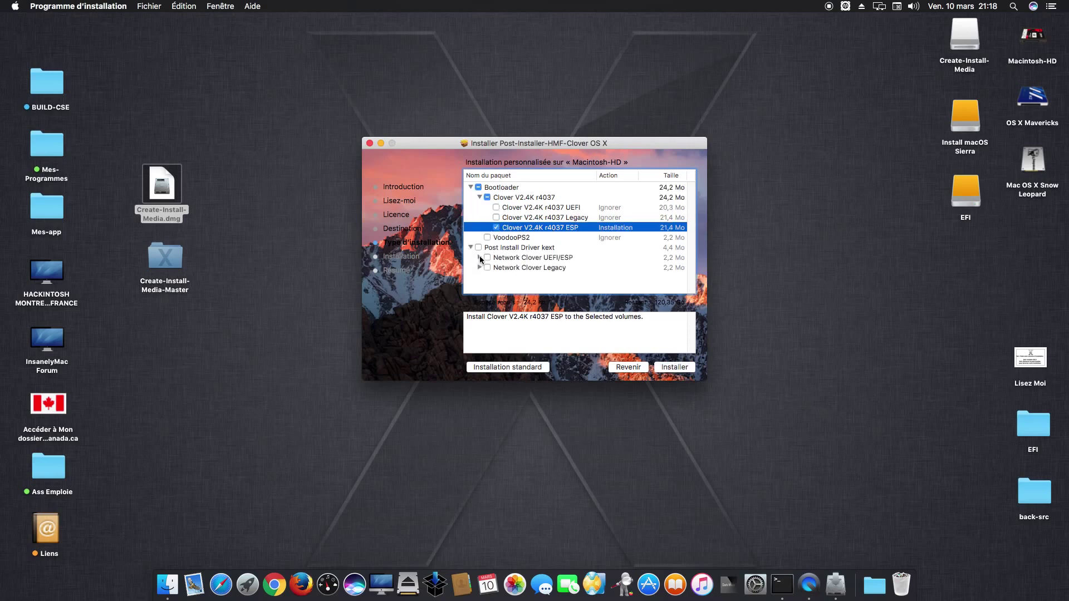
{"action": "left_click", "coordinate": [479, 258]}
{"action": "left_click", "coordinate": [542, 259]}
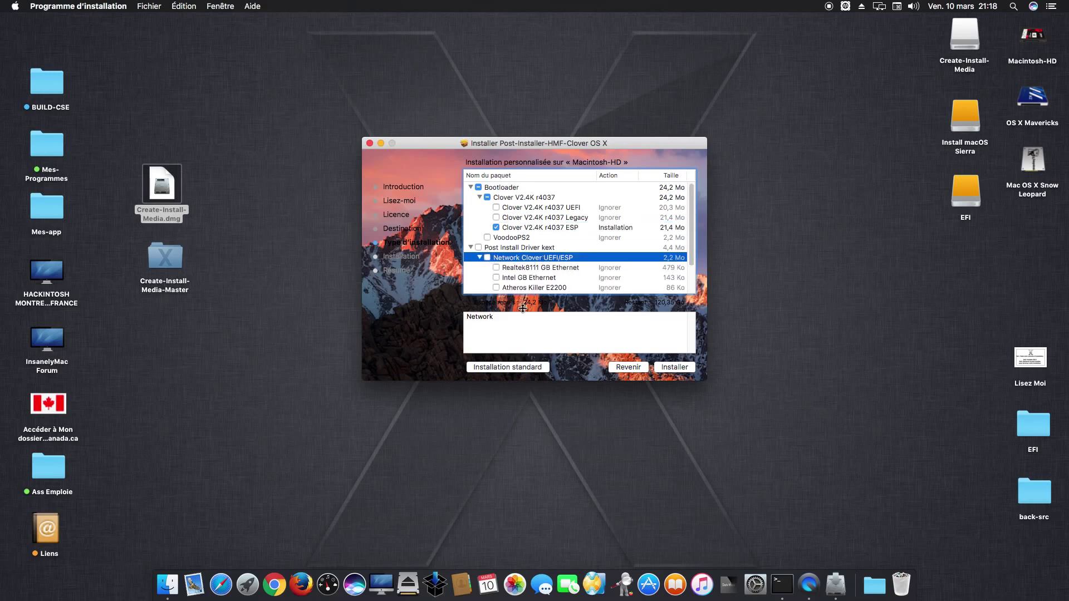
{"action": "left_click", "coordinate": [496, 268]}
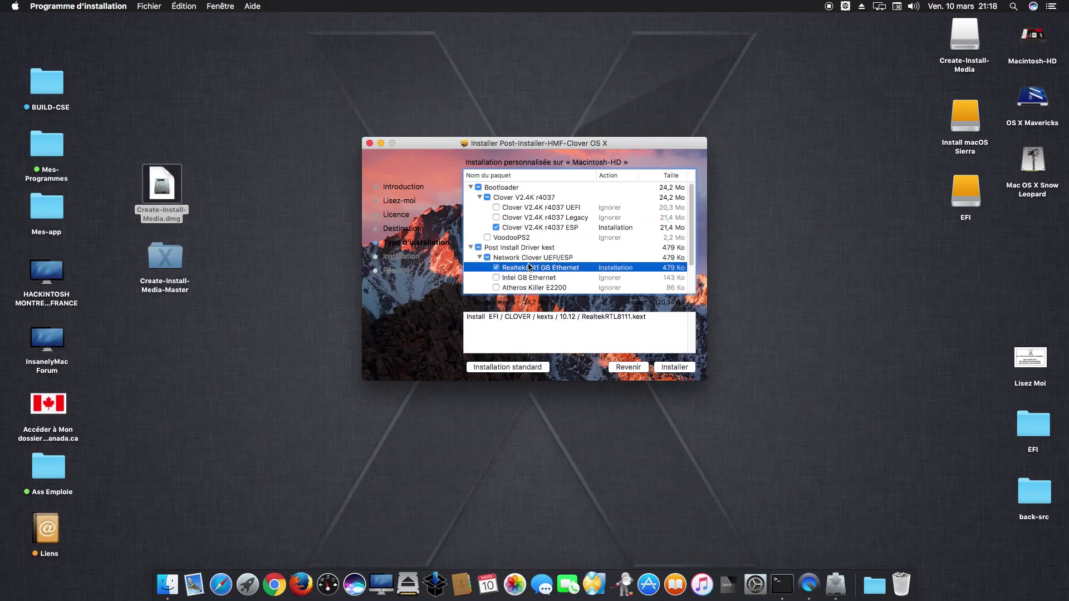
{"action": "left_click_drag", "start_coordinate": [655, 316], "coordinate": [445, 311]}
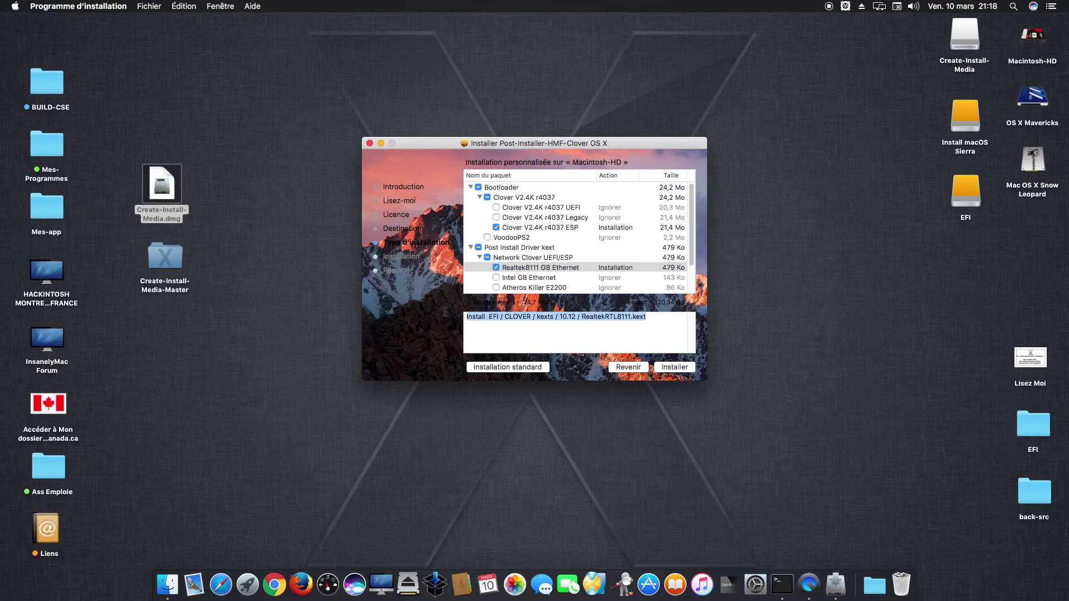
{"action": "left_click", "coordinate": [508, 334]}
{"action": "left_click", "coordinate": [515, 269]}
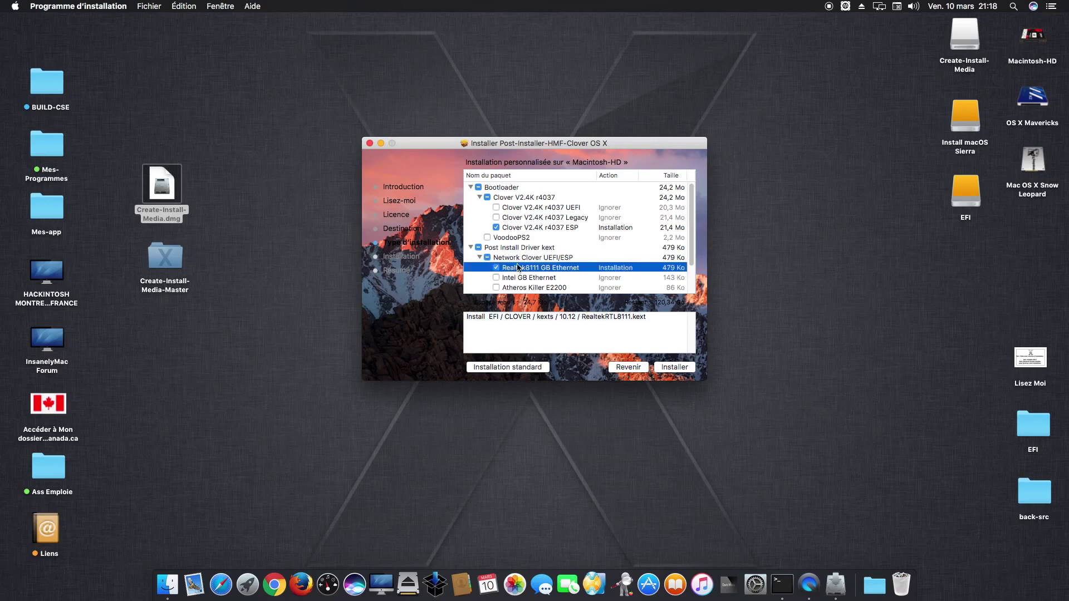
{"action": "left_click", "coordinate": [526, 228]}
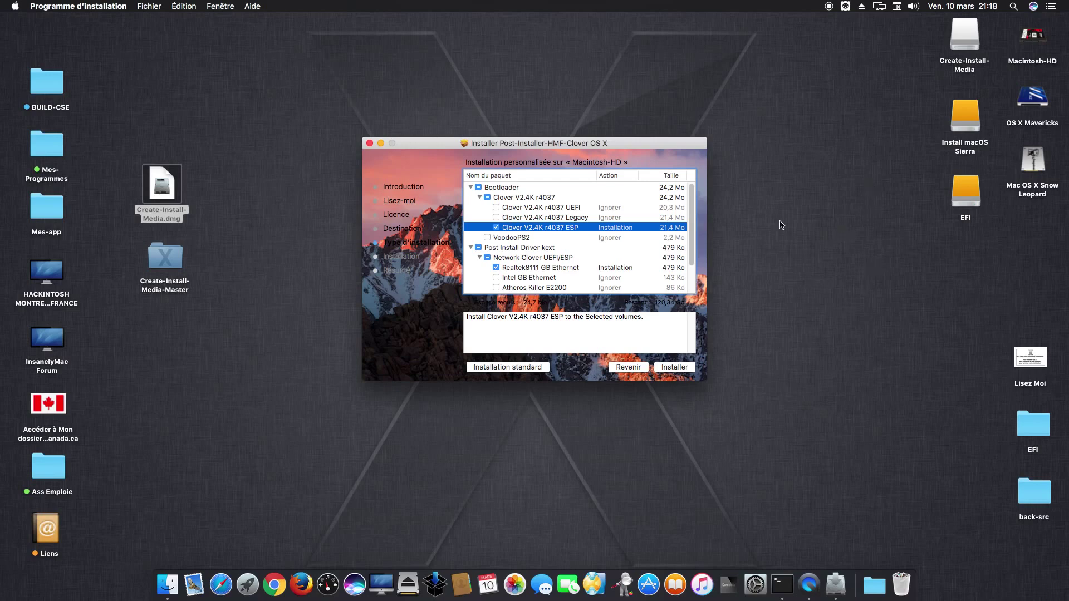
- Close the post-installer without installing and eject the Create-Install-Media volume from the desktop
{"action": "left_click", "coordinate": [368, 143]}
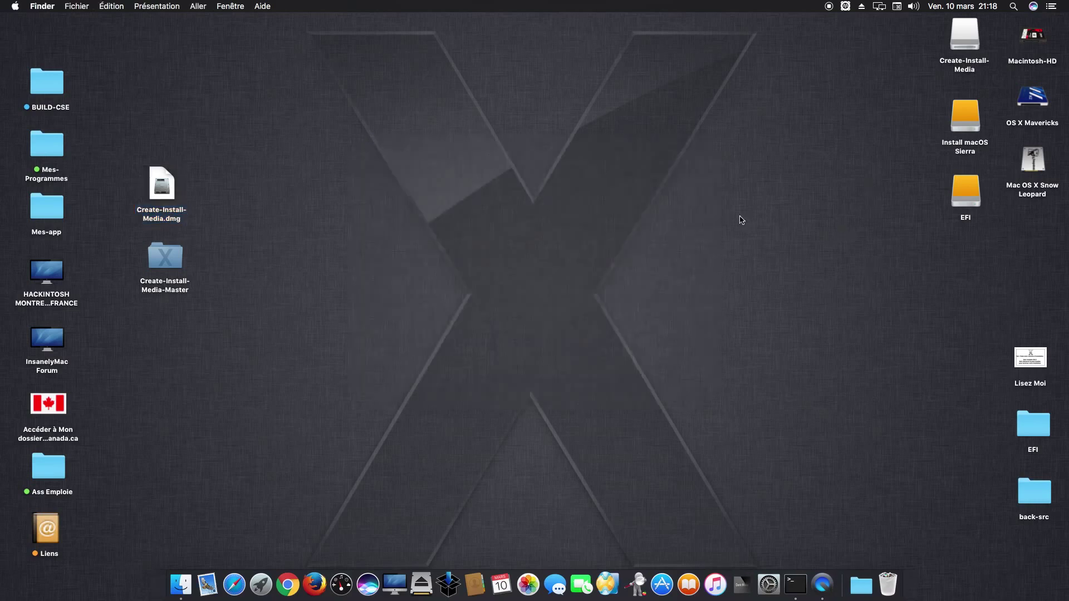
{"action": "right_click", "coordinate": [980, 39]}
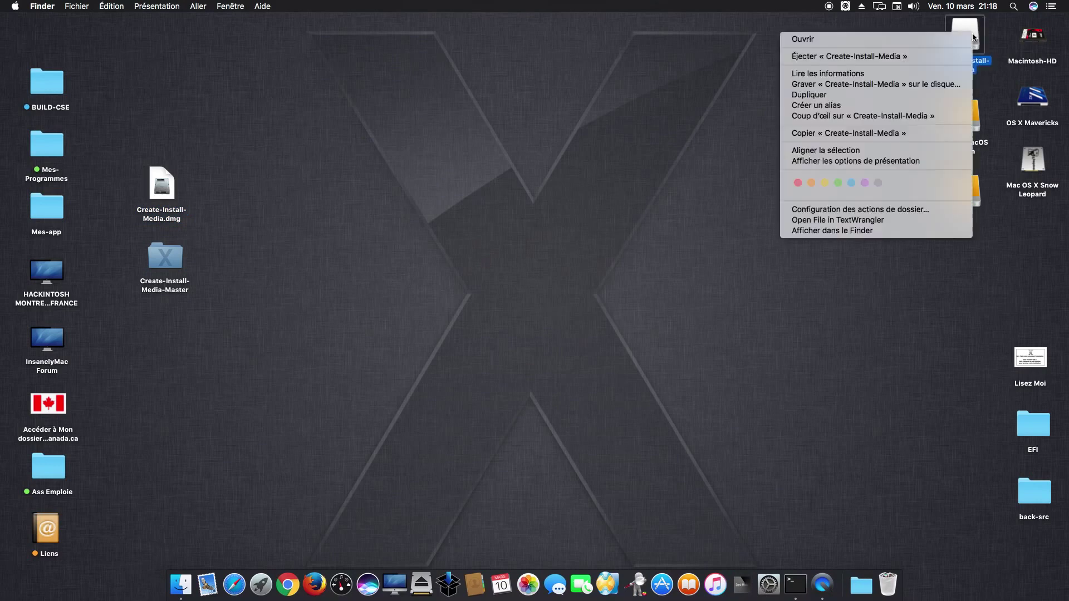
{"action": "left_click", "coordinate": [862, 59]}
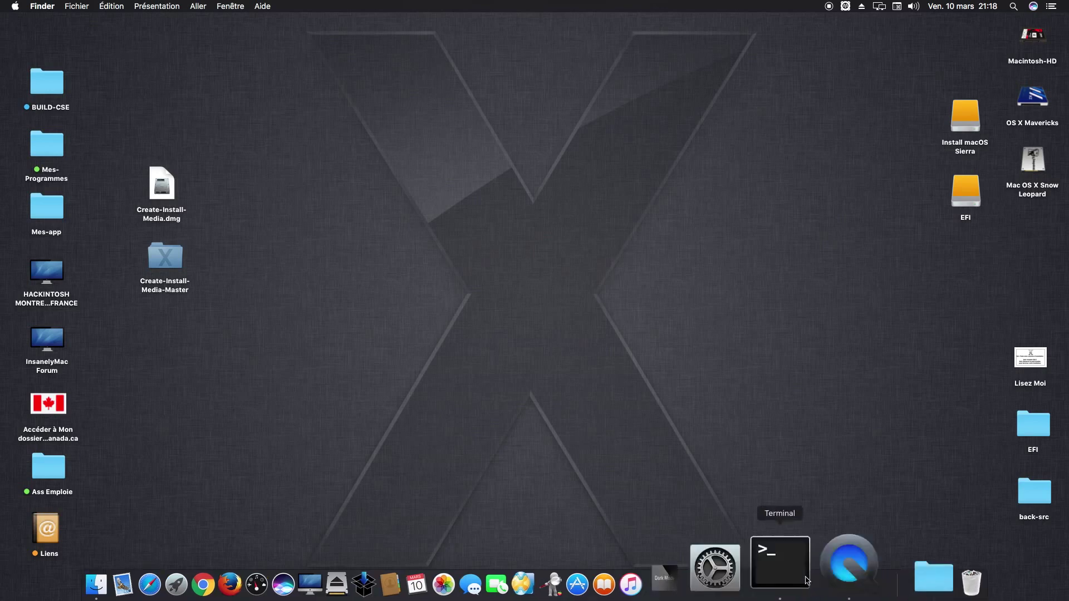
{"action": "left_click", "coordinate": [819, 582]}
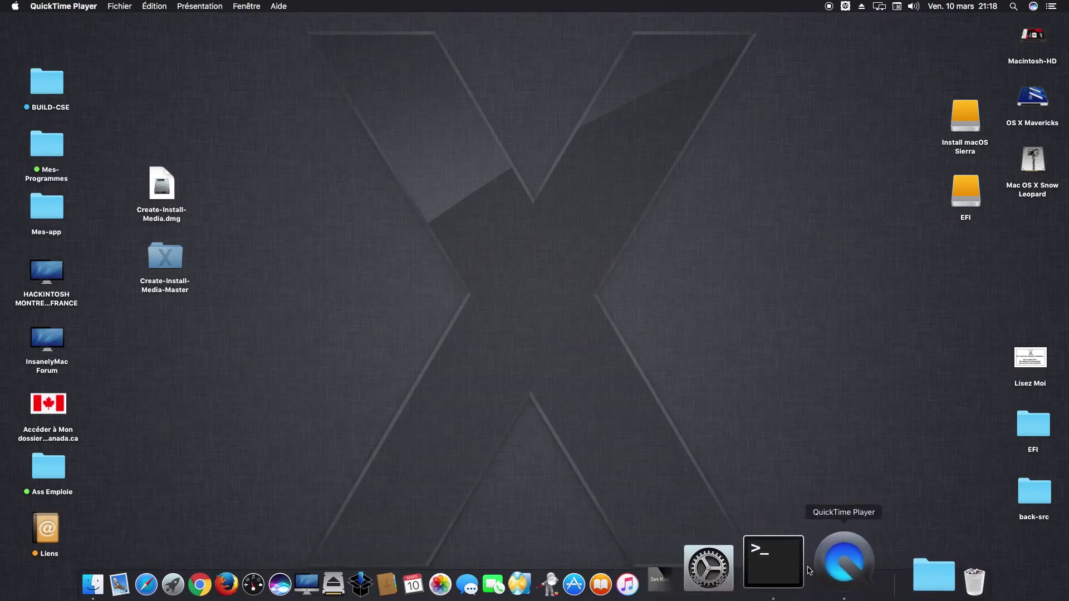